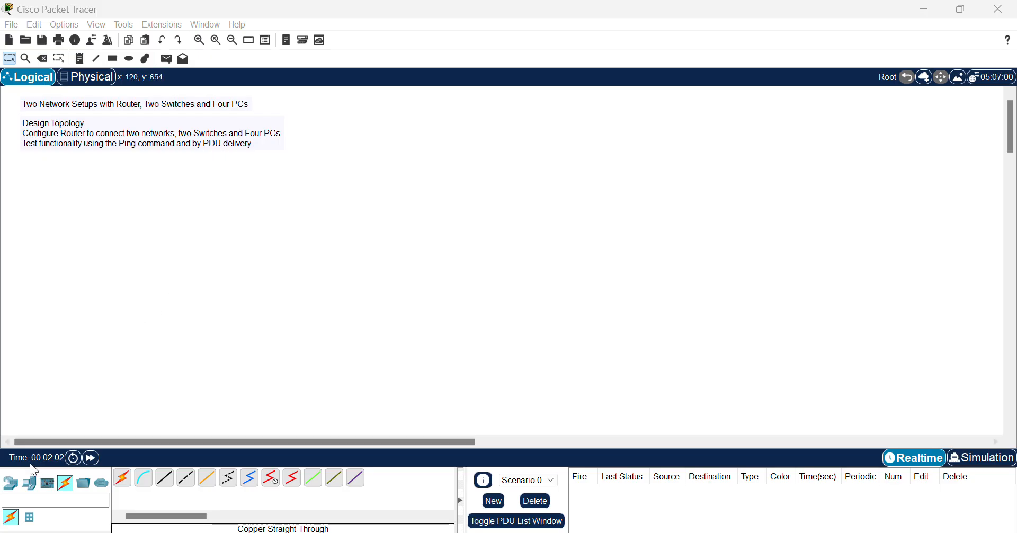
# Step: Place a 1941 router in the upper middle of the workspace and two 2960 switches side by side below it
pyautogui.click(10, 491)
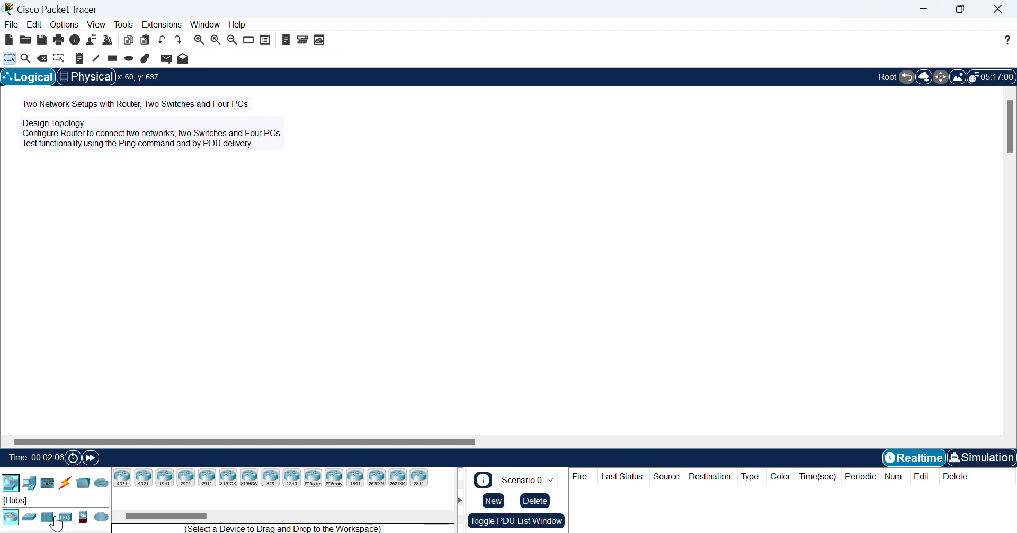
pyautogui.moveTo(166, 480); pyautogui.dragTo(461, 130)
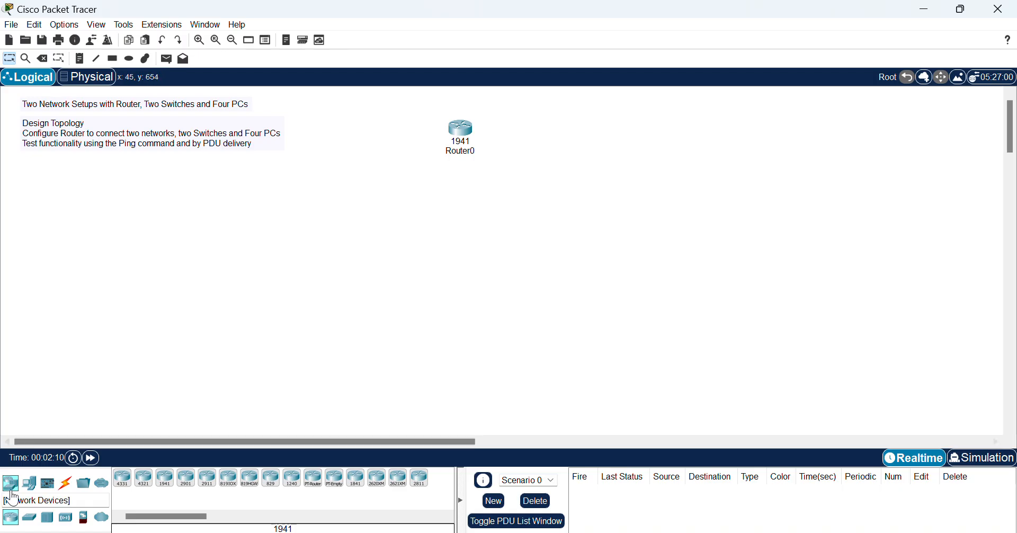
pyautogui.click(29, 517)
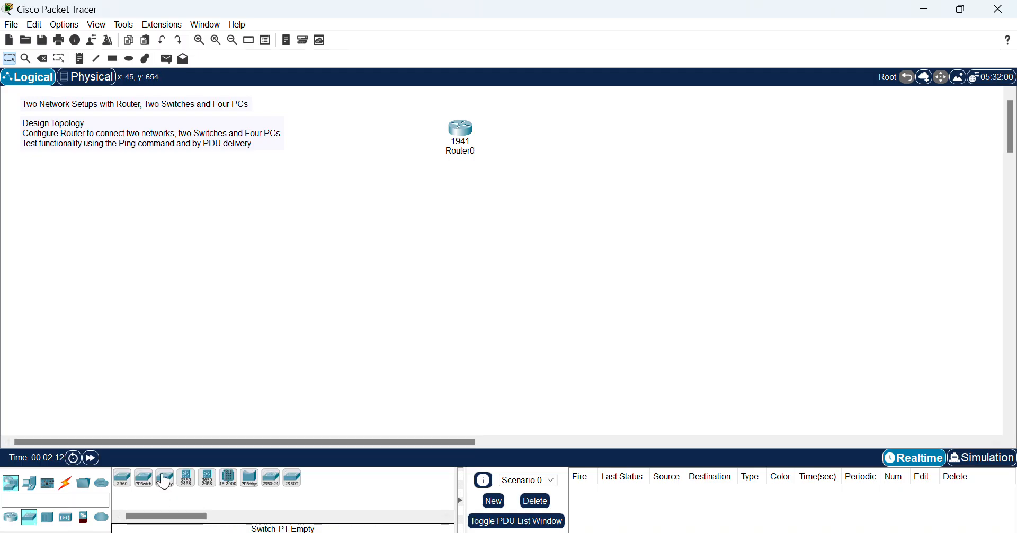
pyautogui.click(123, 478)
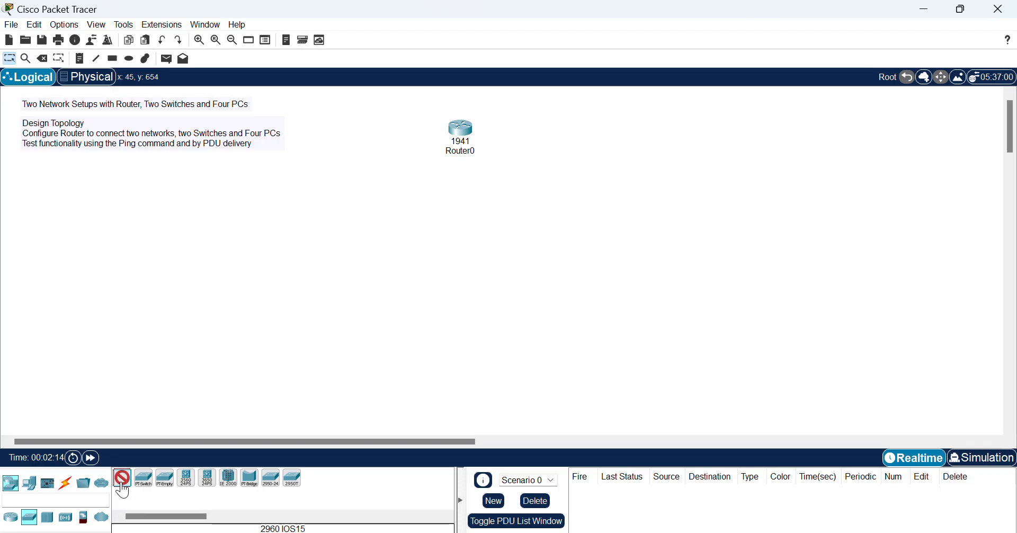
pyautogui.click(321, 241)
pyautogui.click(581, 241)
pyautogui.press('Escape')
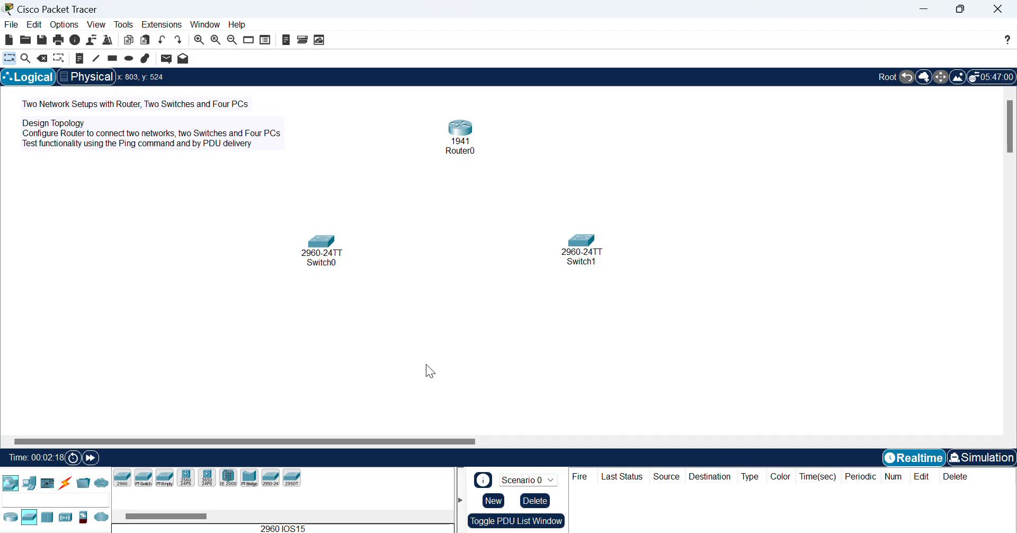
# Step: Place four PCs in a row below the switches, two under each switch
pyautogui.click(29, 483)
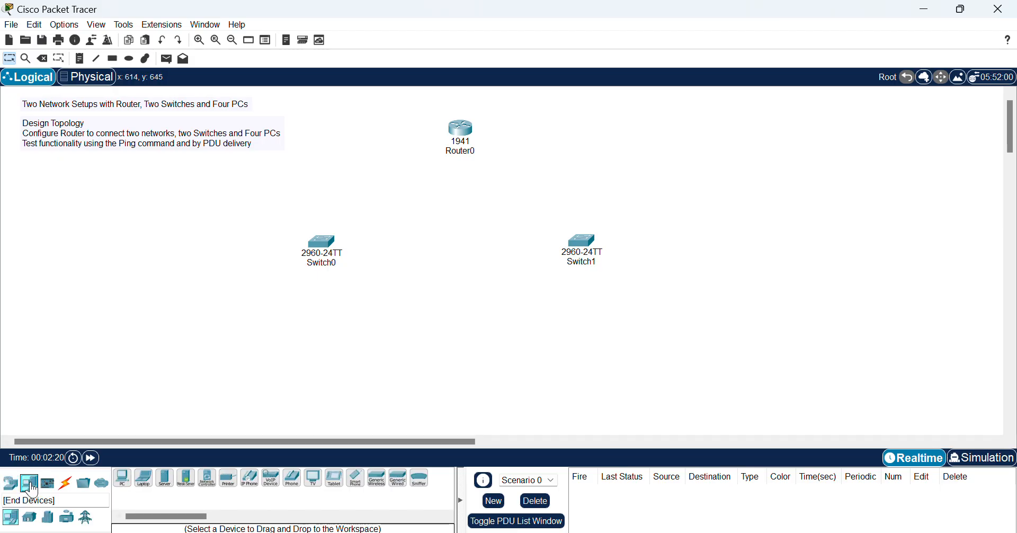
pyautogui.click(122, 479)
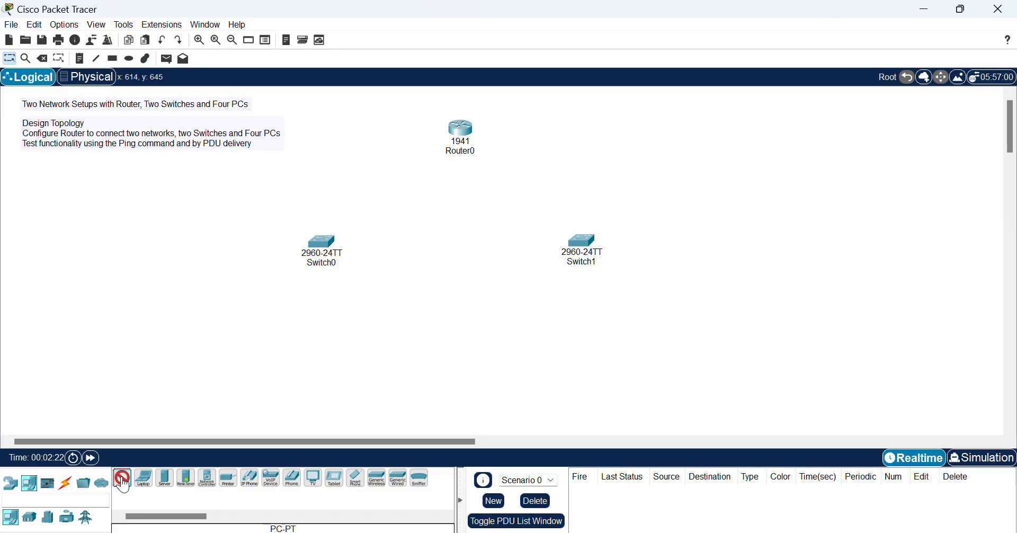
pyautogui.click(202, 340)
pyautogui.click(374, 346)
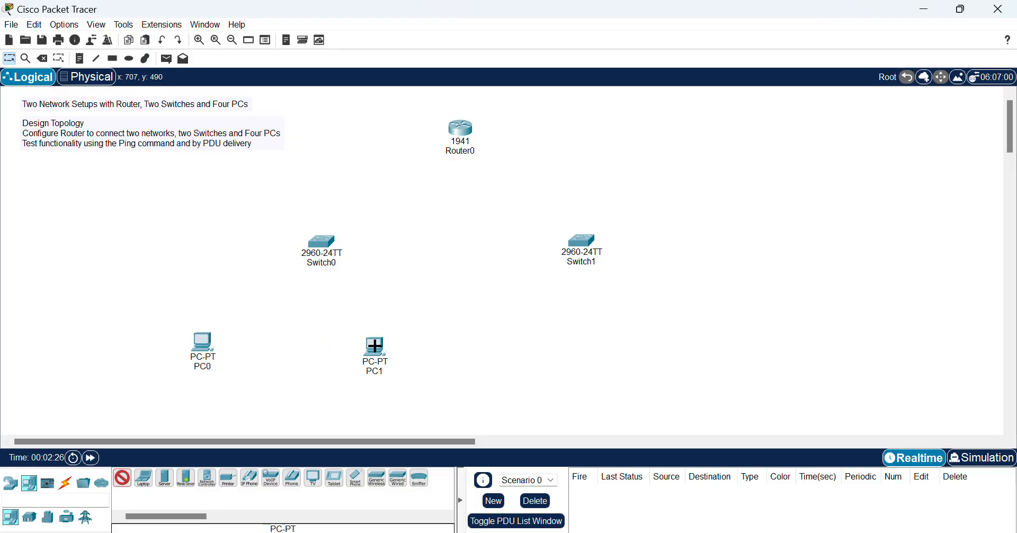
pyautogui.click(538, 339)
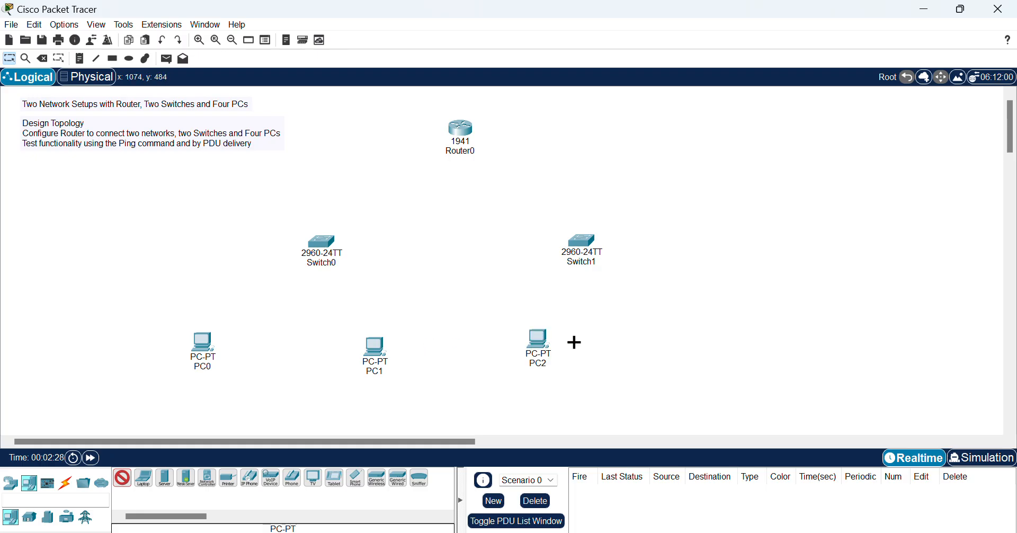
pyautogui.click(659, 338)
pyautogui.press('Escape')
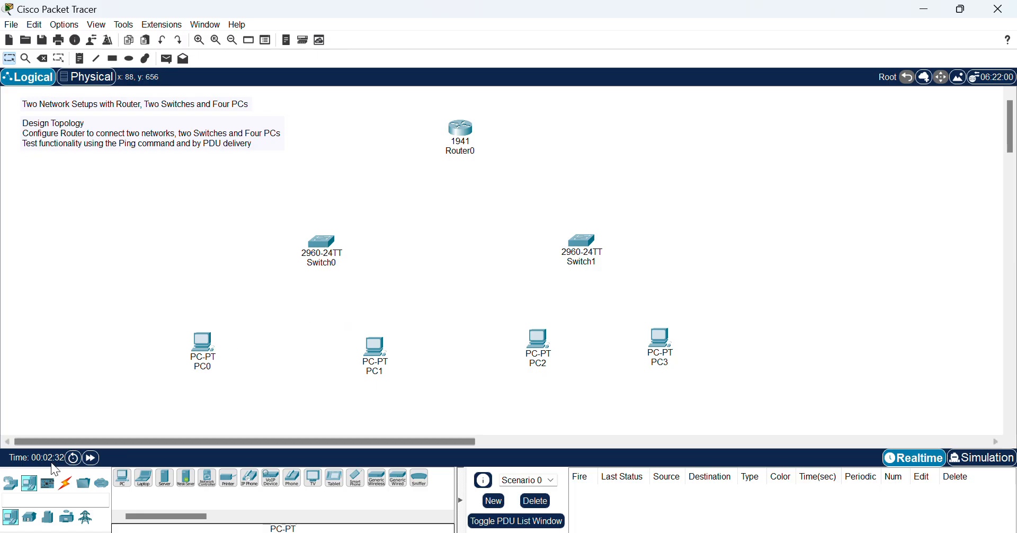
# Step: Connect PC0's FastEthernet0 to Switch0's FastEthernet0/2 with a copper straight-through cable
pyautogui.click(65, 483)
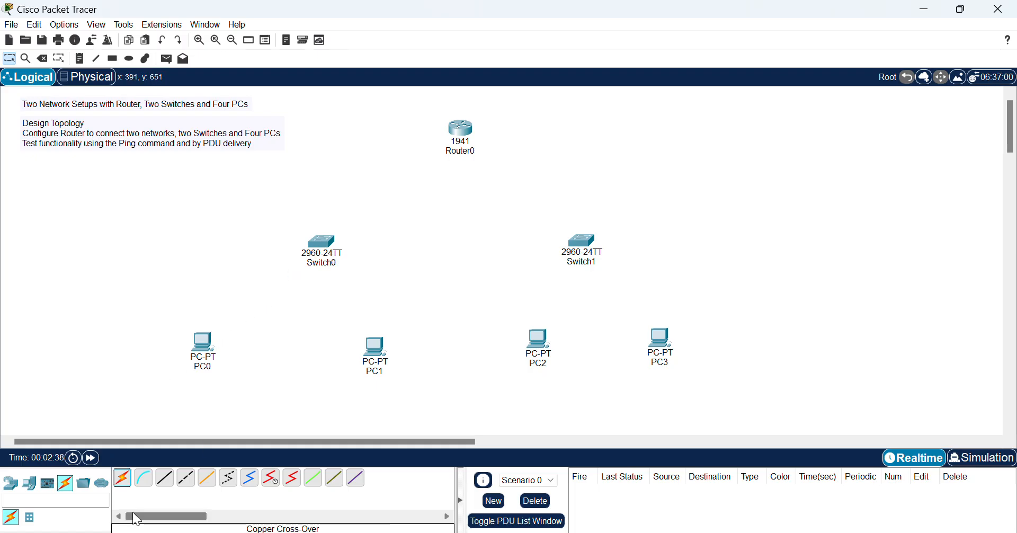
pyautogui.click(165, 477)
pyautogui.click(203, 343)
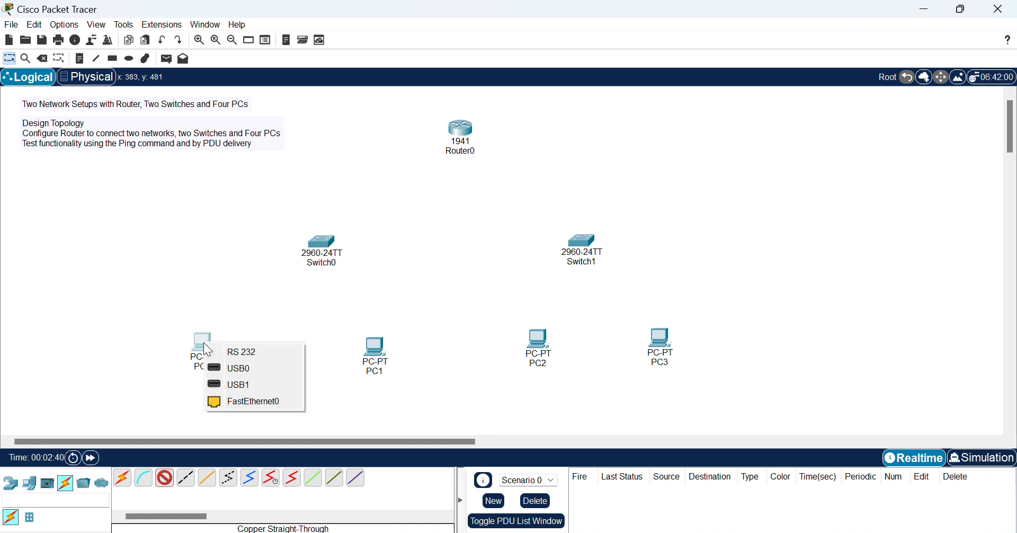
pyautogui.click(248, 402)
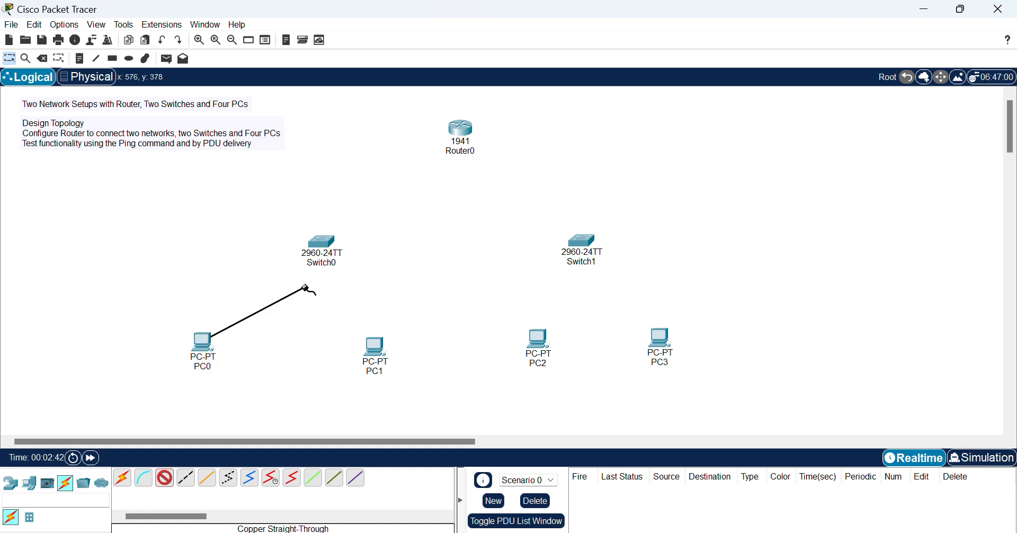
pyautogui.click(318, 244)
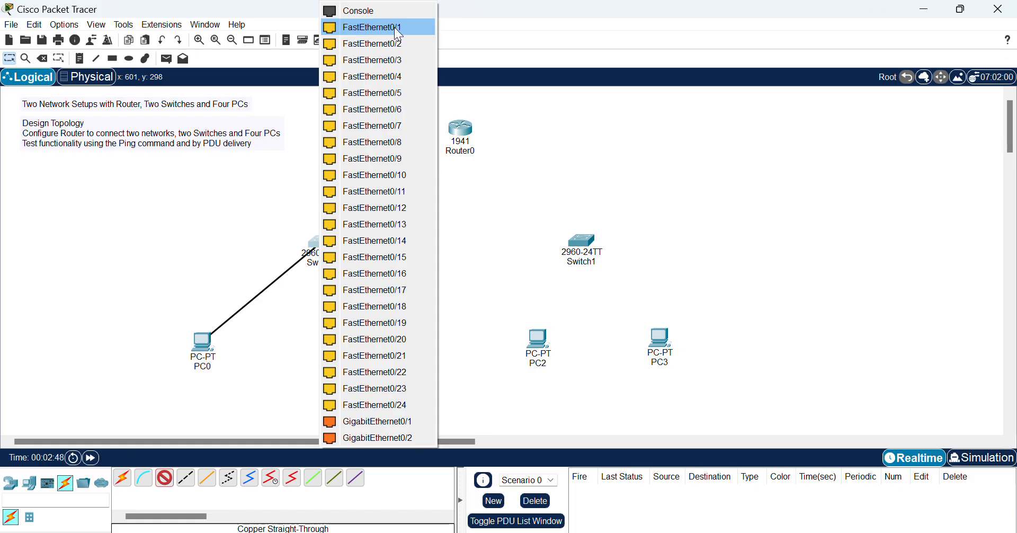
pyautogui.click(369, 46)
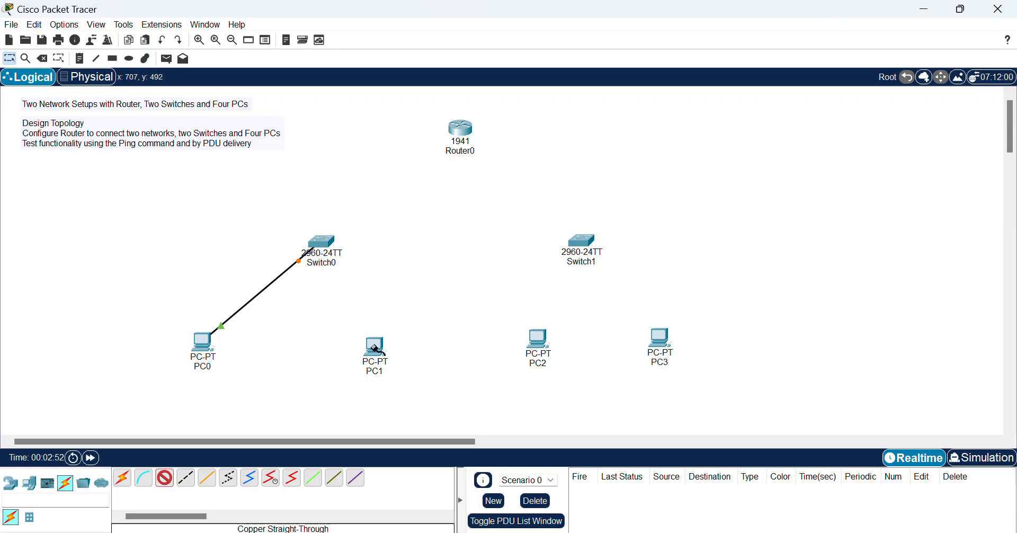
# Step: Connect PC1's FastEthernet0 to Switch0's FastEthernet0/3 with a copper straight-through cable
pyautogui.click(375, 348)
pyautogui.click(405, 408)
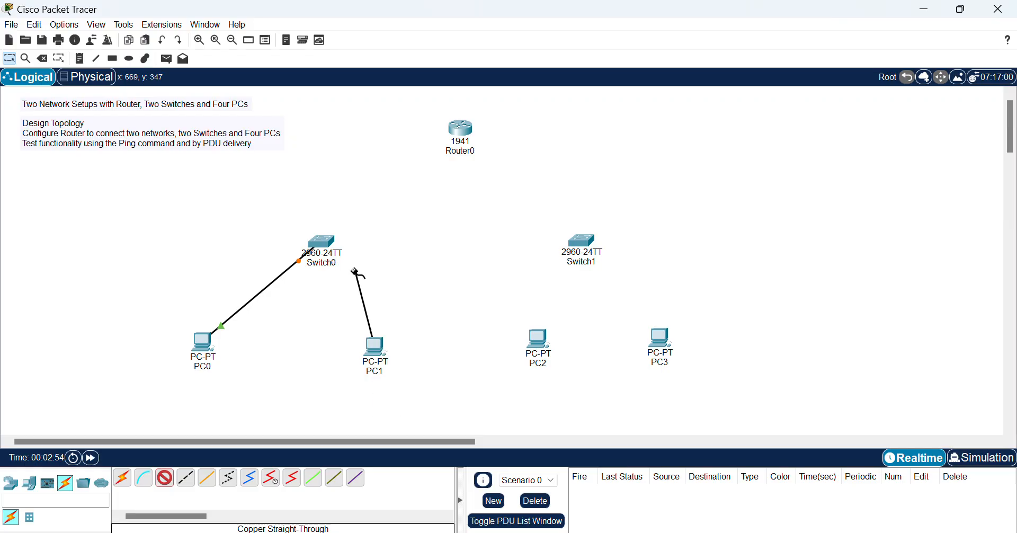
pyautogui.click(319, 243)
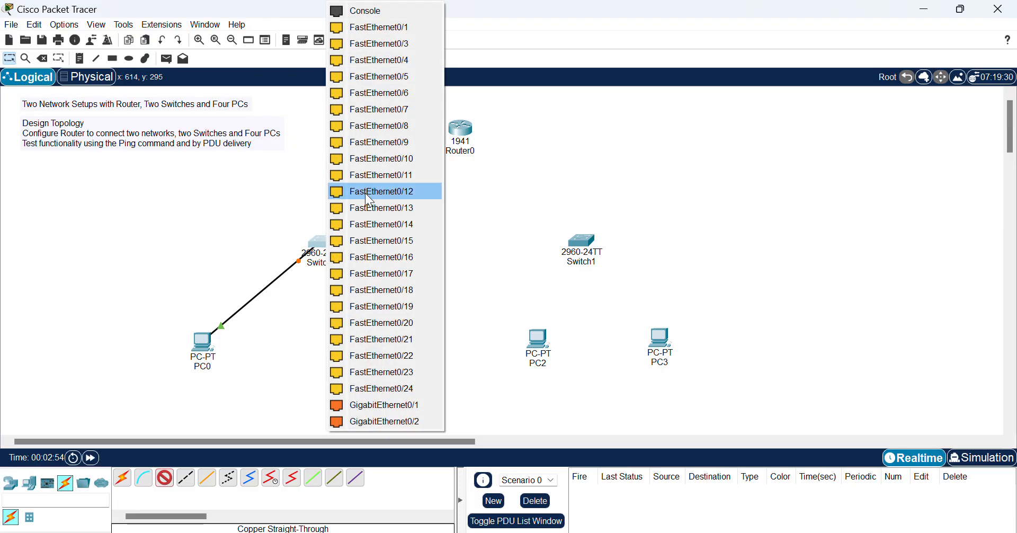
pyautogui.click(389, 47)
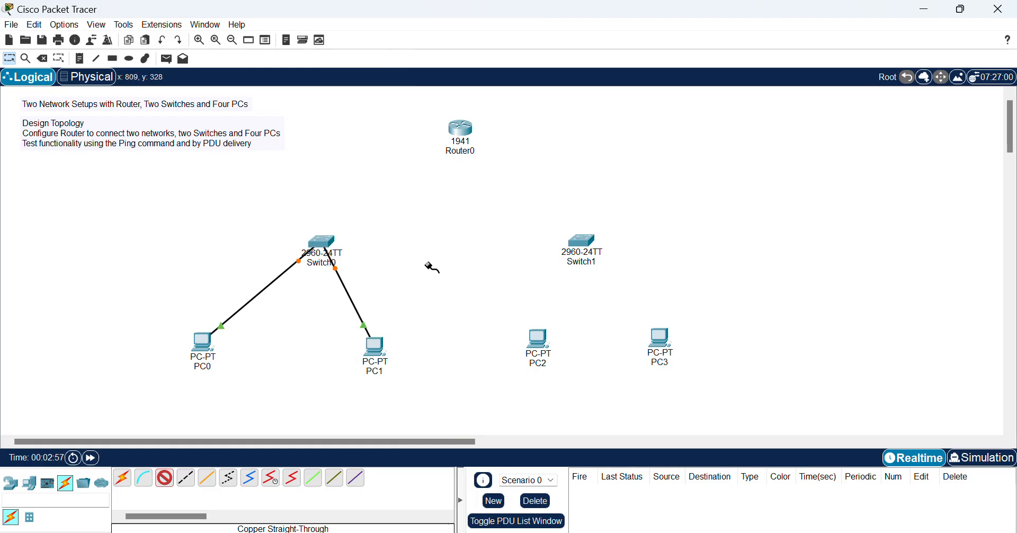
# Step: Connect Switch0's FastEthernet0/1 to Router0's GigabitEthernet0/0 with a copper straight-through cable
pyautogui.click(322, 243)
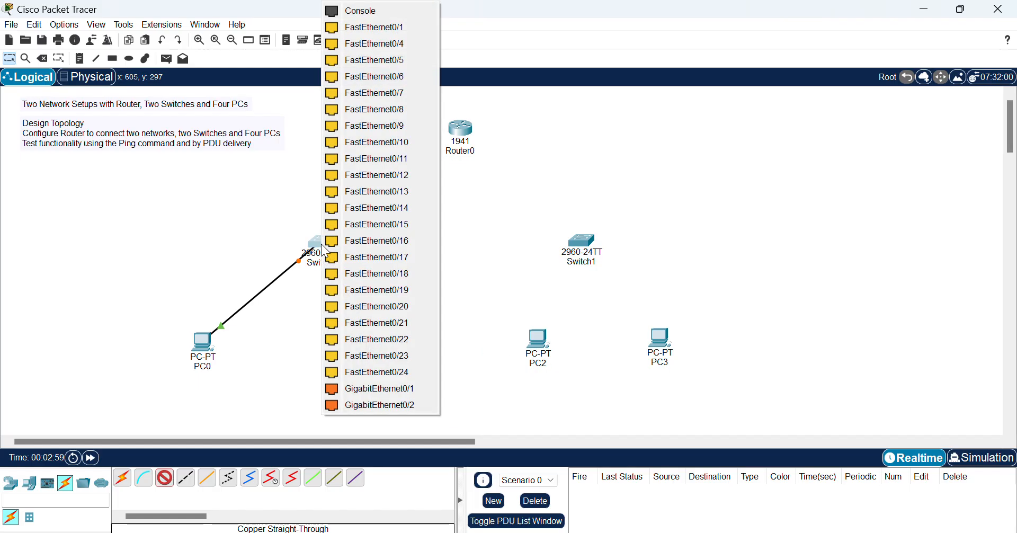
pyautogui.click(368, 29)
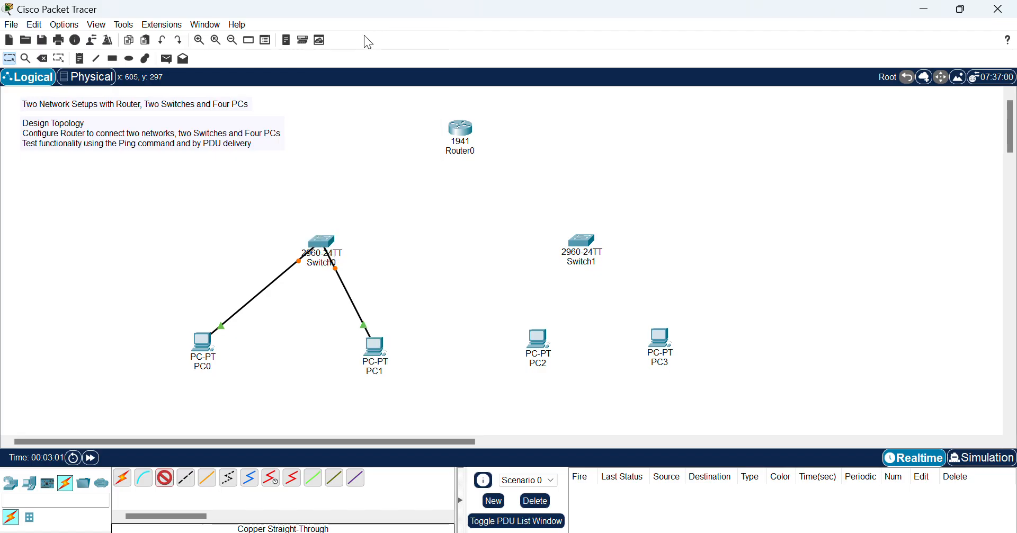
pyautogui.click(463, 129)
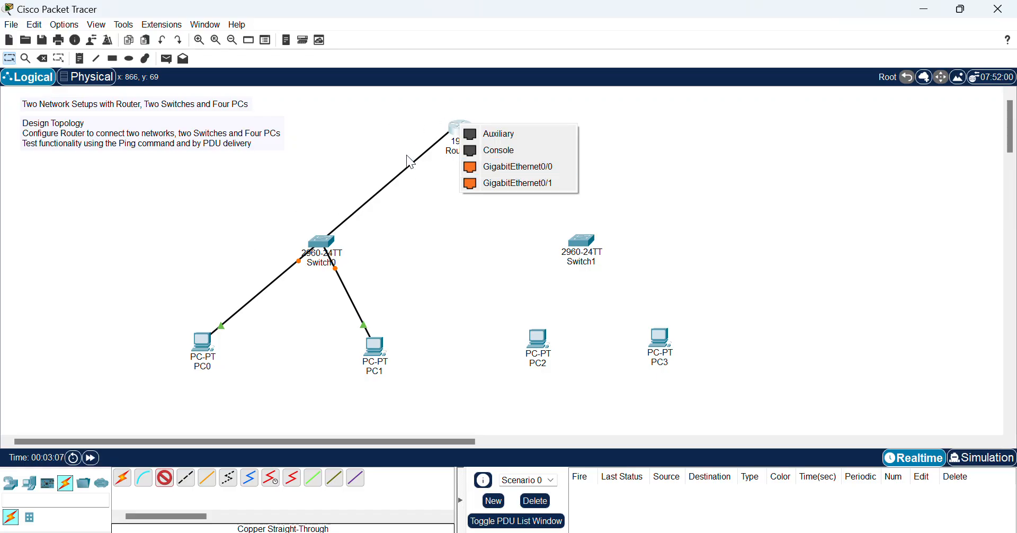
pyautogui.click(533, 167)
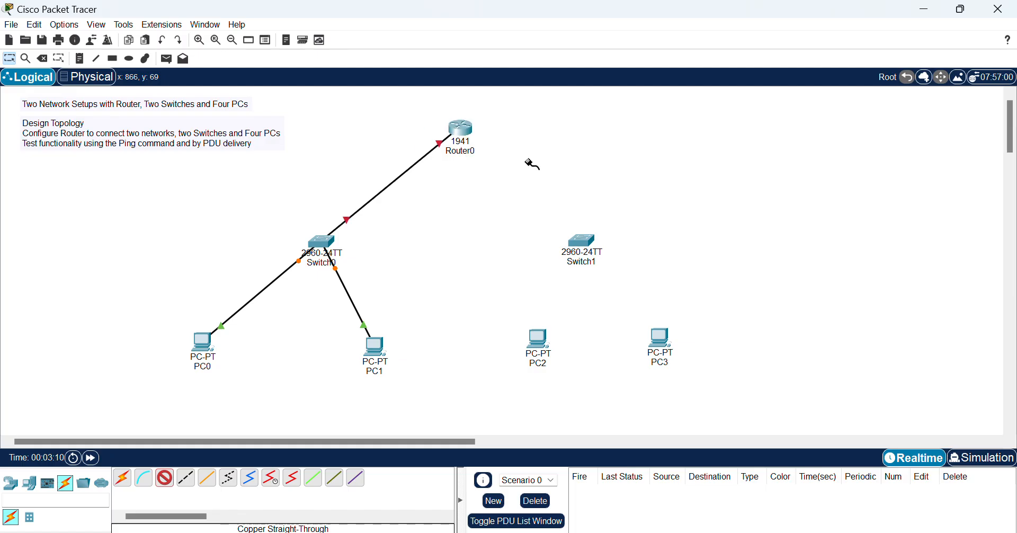
# Step: Connect PC2's FastEthernet0 to Switch1's FastEthernet0/2 with a copper straight-through cable
pyautogui.click(536, 339)
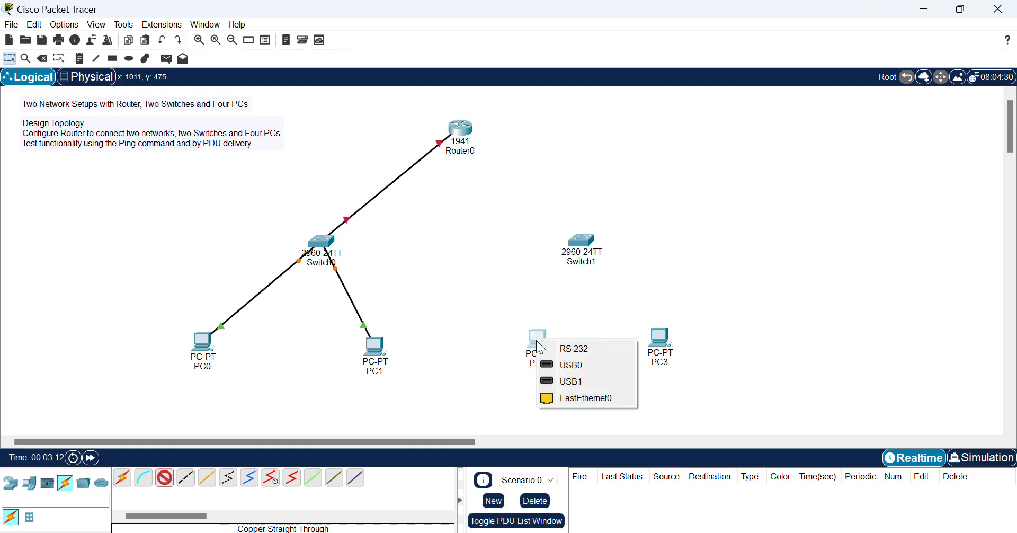
pyautogui.click(594, 399)
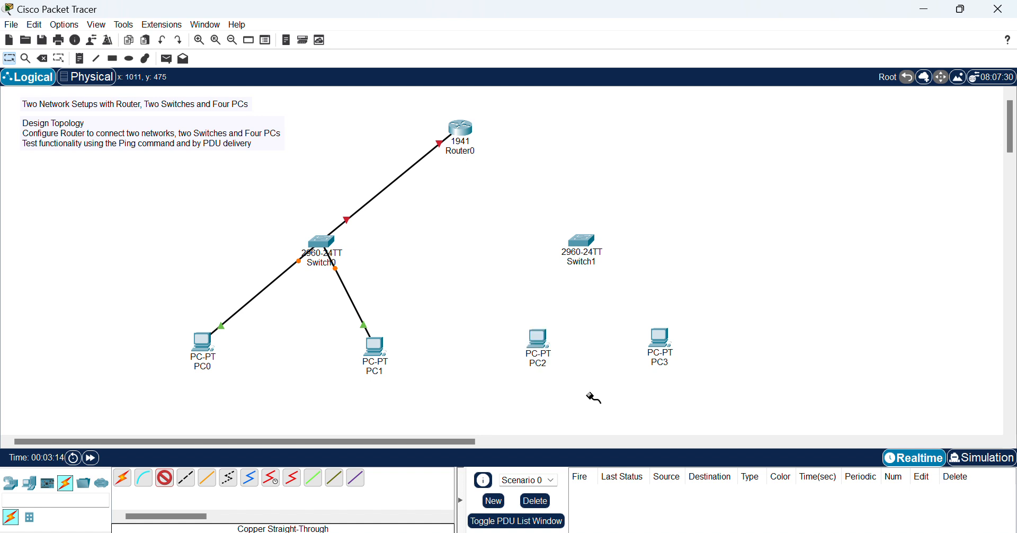
pyautogui.click(580, 246)
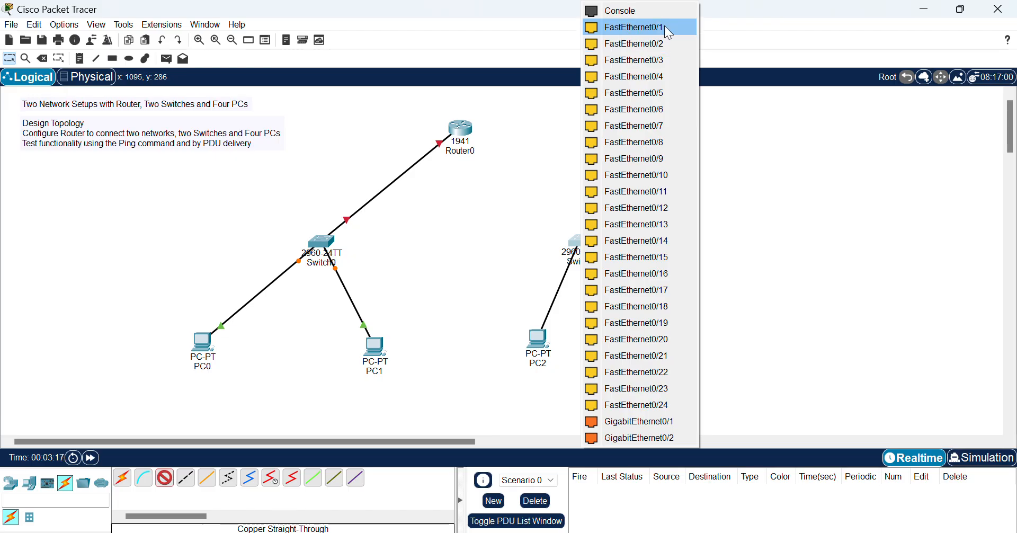
pyautogui.click(634, 46)
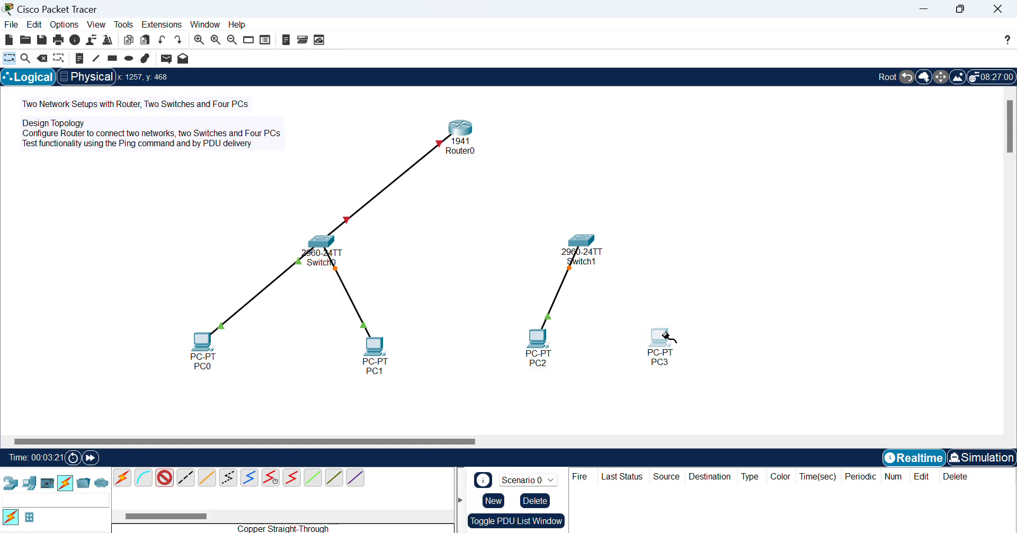
# Step: Connect PC3's FastEthernet0 to Switch1's FastEthernet0/3 with a copper straight-through cable
pyautogui.click(665, 335)
pyautogui.click(712, 392)
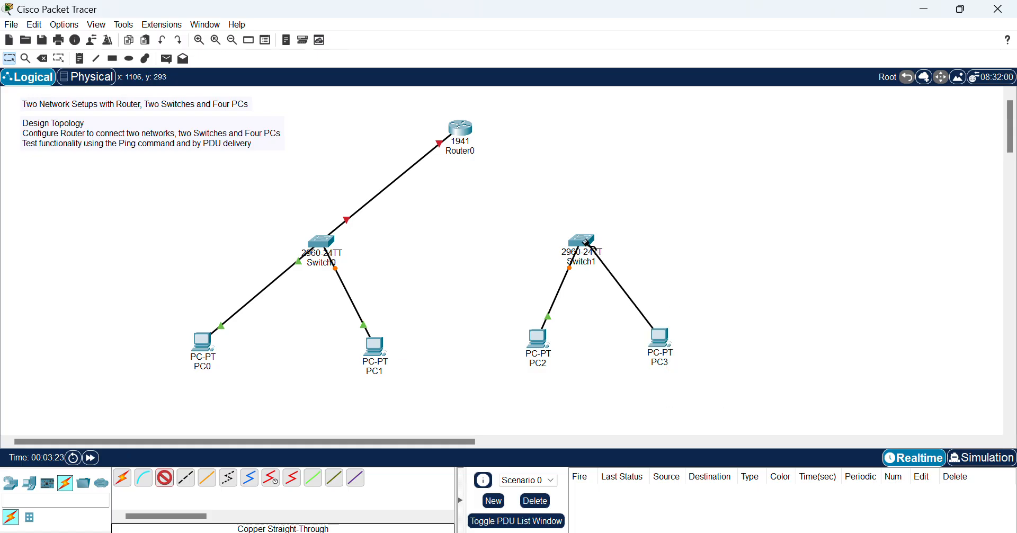
pyautogui.click(585, 242)
pyautogui.click(636, 57)
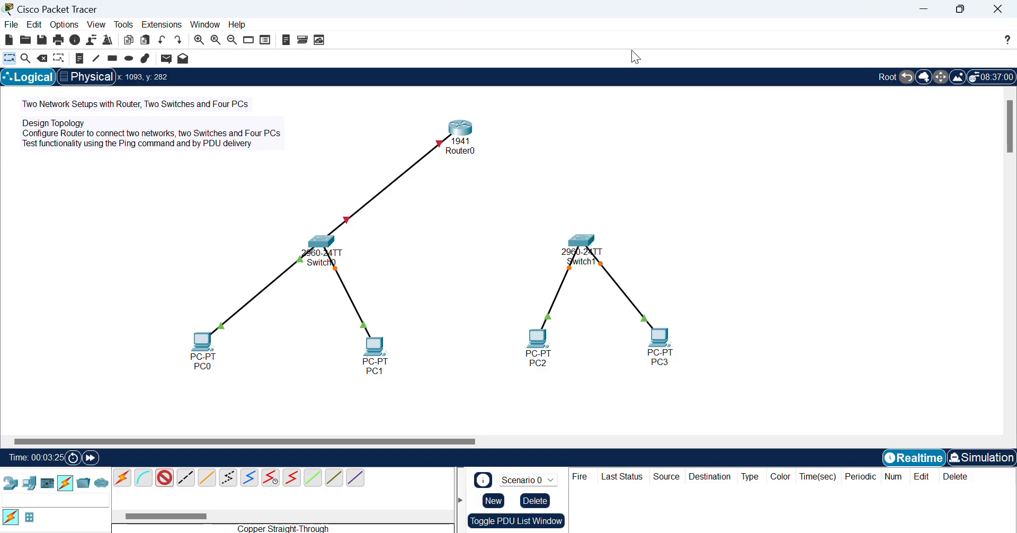
# Step: Connect Switch1's FastEthernet0/1 to Router0's GigabitEthernet0/1 with a copper straight-through cable
pyautogui.click(582, 243)
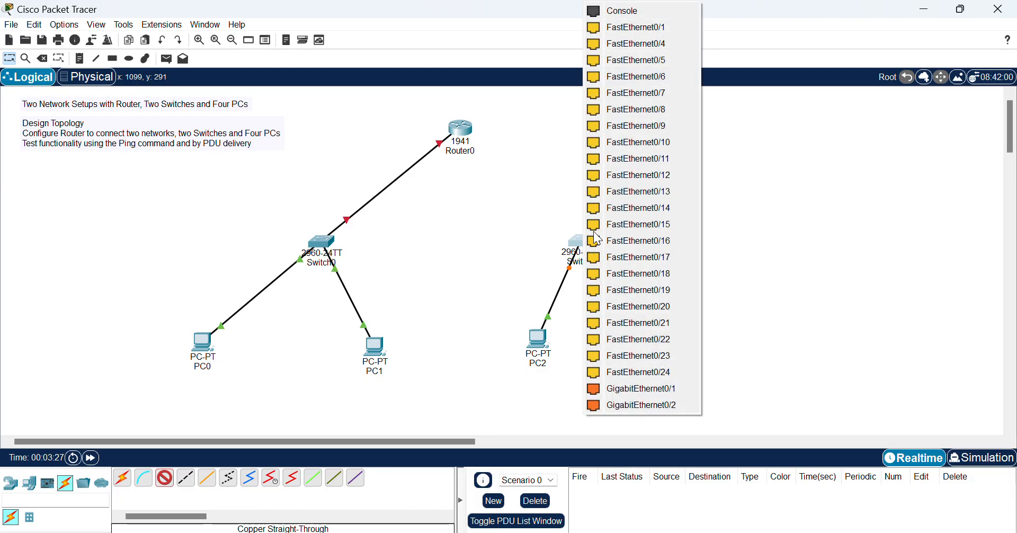
pyautogui.click(640, 28)
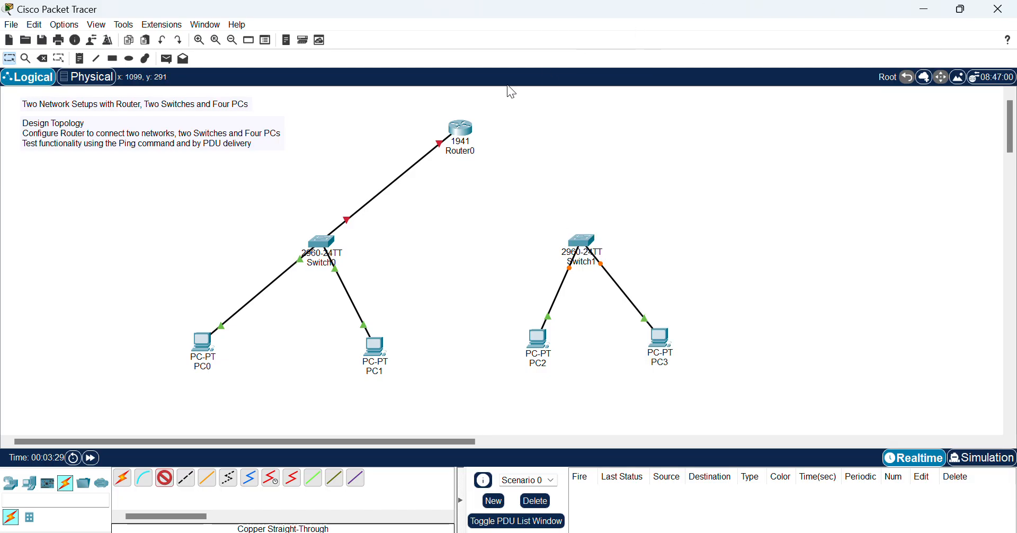
pyautogui.click(463, 132)
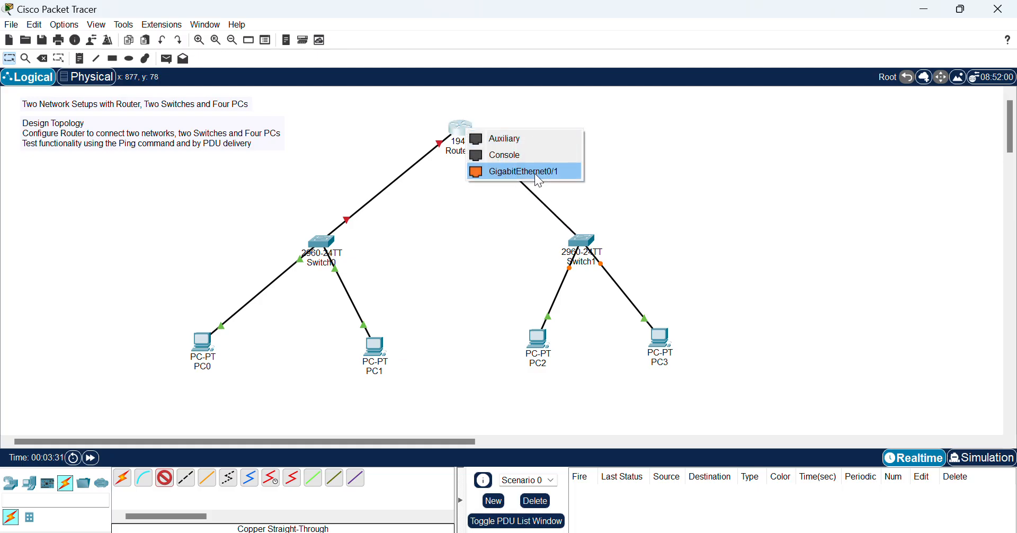
pyautogui.click(518, 173)
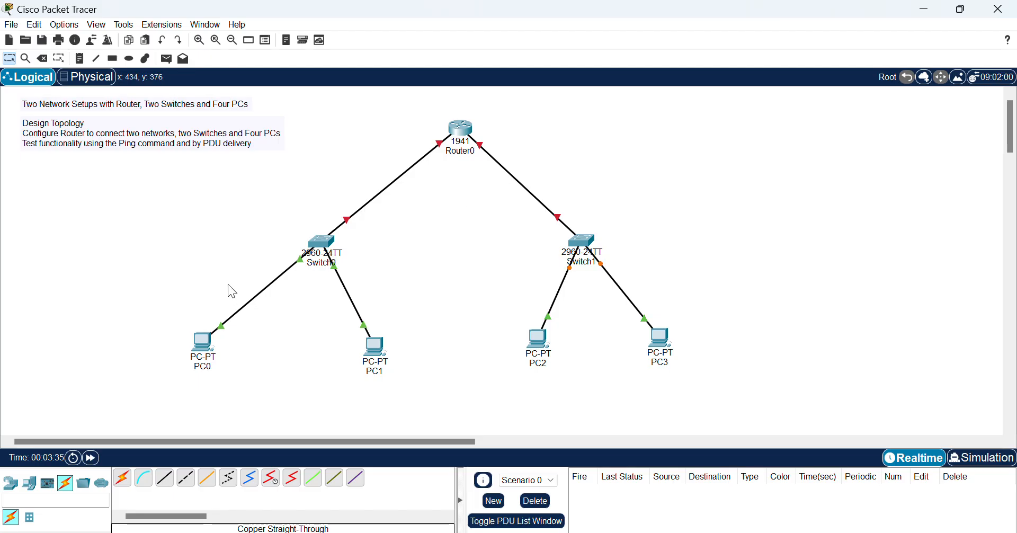
# Step: Even out the topology layout by centring Switch0 above its two PCs and Router0 between the two switches
pyautogui.moveTo(318, 245); pyautogui.dragTo(290, 245)
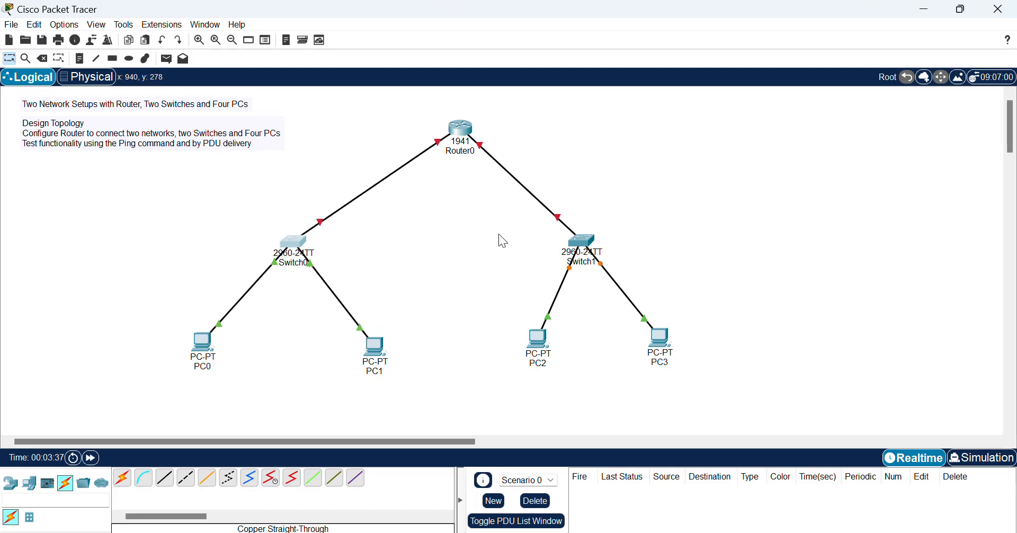
pyautogui.moveTo(461, 131)
pyautogui.mouseDown()
pyautogui.moveTo(433, 138)
pyautogui.moveTo(446, 143)
pyautogui.mouseUp()
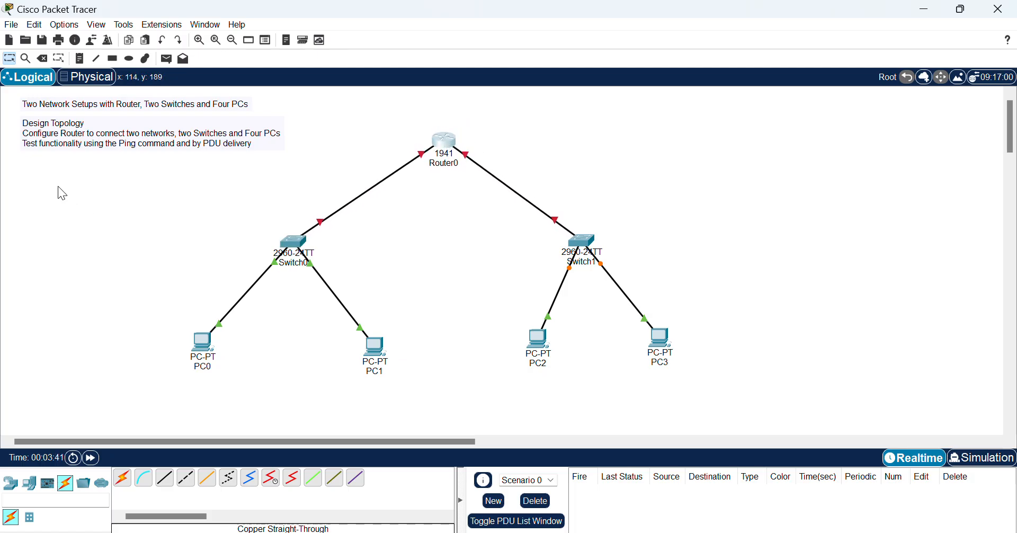
# Step: Add a note below PC0 reading IP: 192.168.1.2 and Subnet mask: 255.255.255.0 on two lines
pyautogui.click(80, 58)
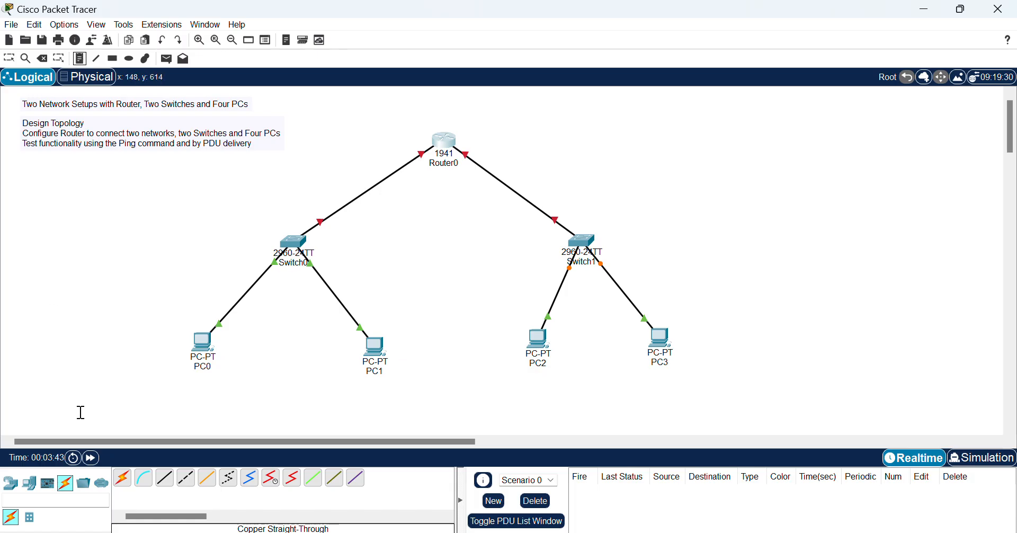
pyautogui.click(168, 378)
pyautogui.write('IP: 192.')
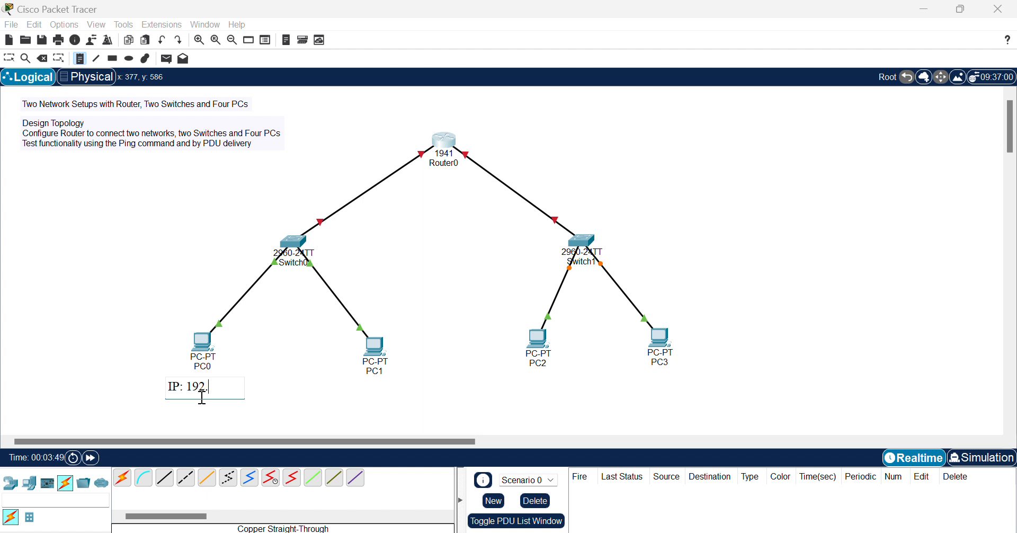
pyautogui.write('168.1')
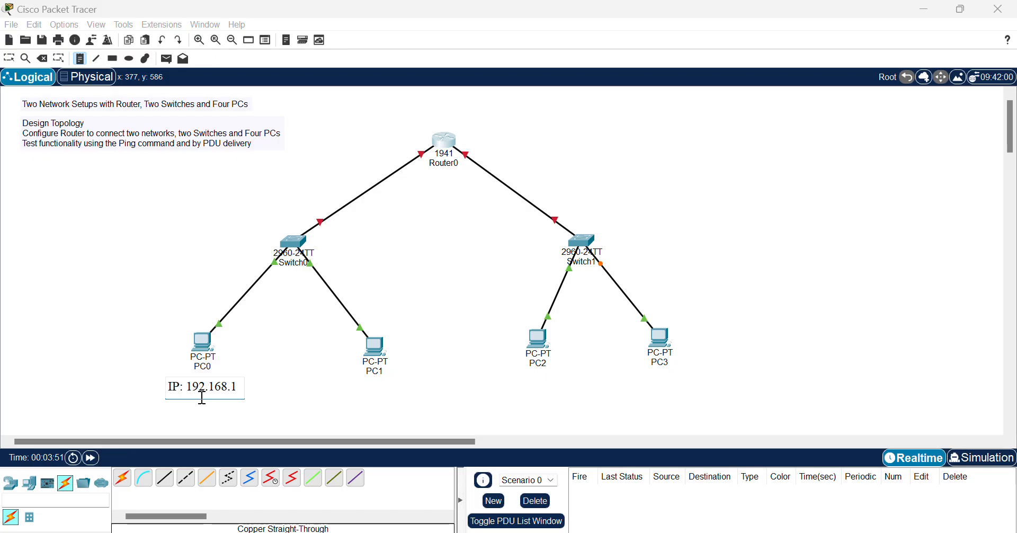
pyautogui.write('.1')
pyautogui.press('BackSpace')
pyautogui.write('2')
pyautogui.press('Return')
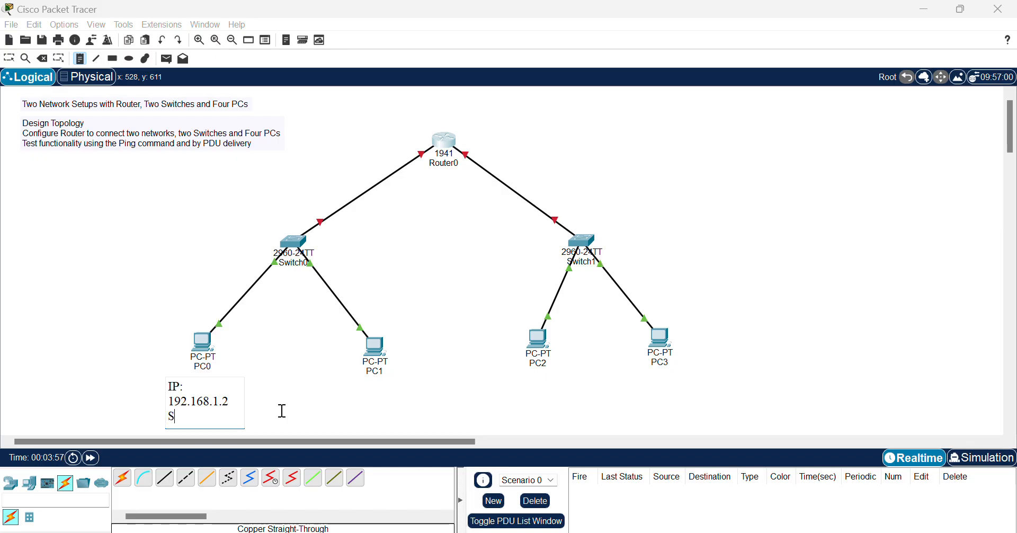
pyautogui.write('Subnet mas')
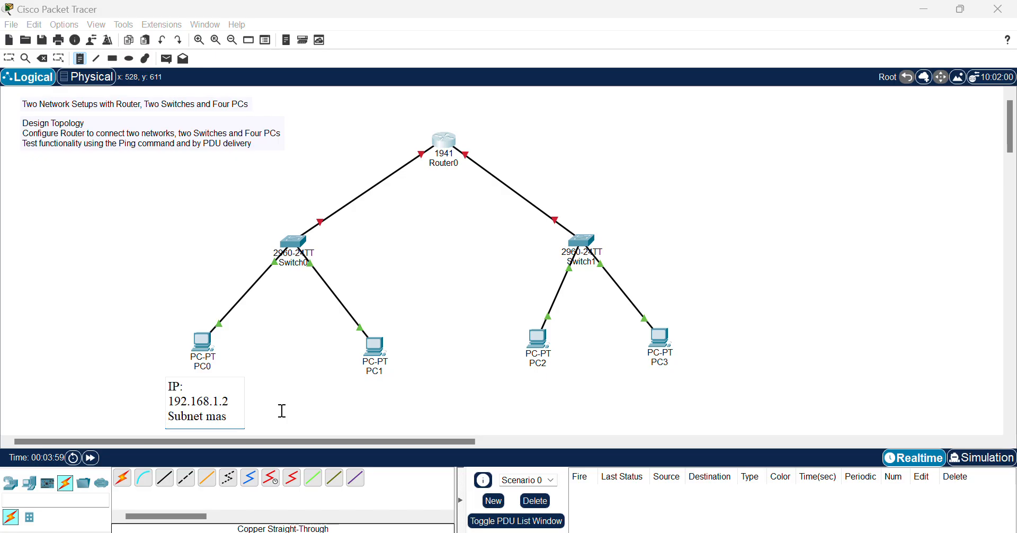
pyautogui.write('k: 255.255')
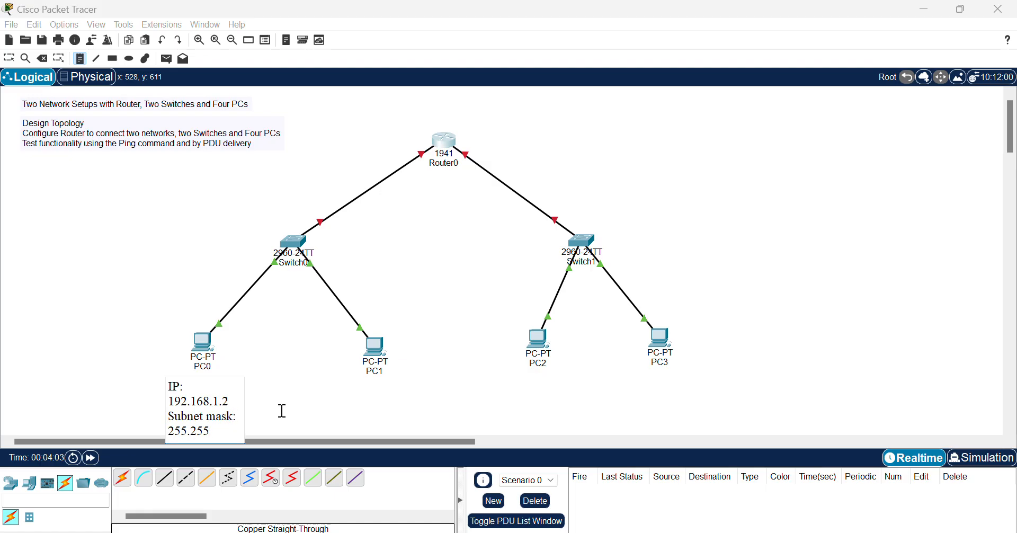
pyautogui.write('.255.0')
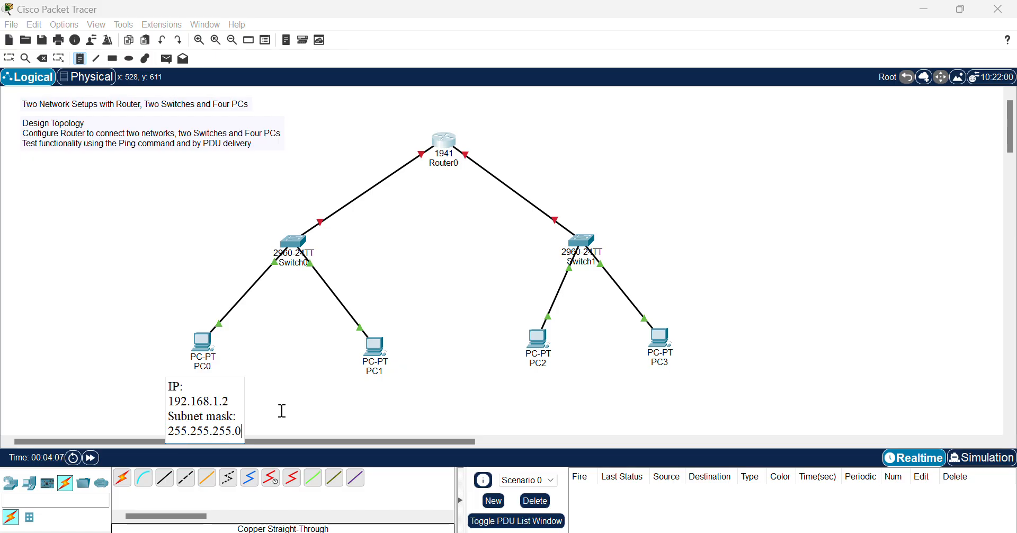
pyautogui.press('Tab')
pyautogui.press('Tab')
# Step: Copy the text of PC0's address note into a new note below PC1, with IP 192.168.1.2
pyautogui.moveTo(170, 382); pyautogui.dragTo(242, 443)
pyautogui.hotkey('ctrl', 'c')
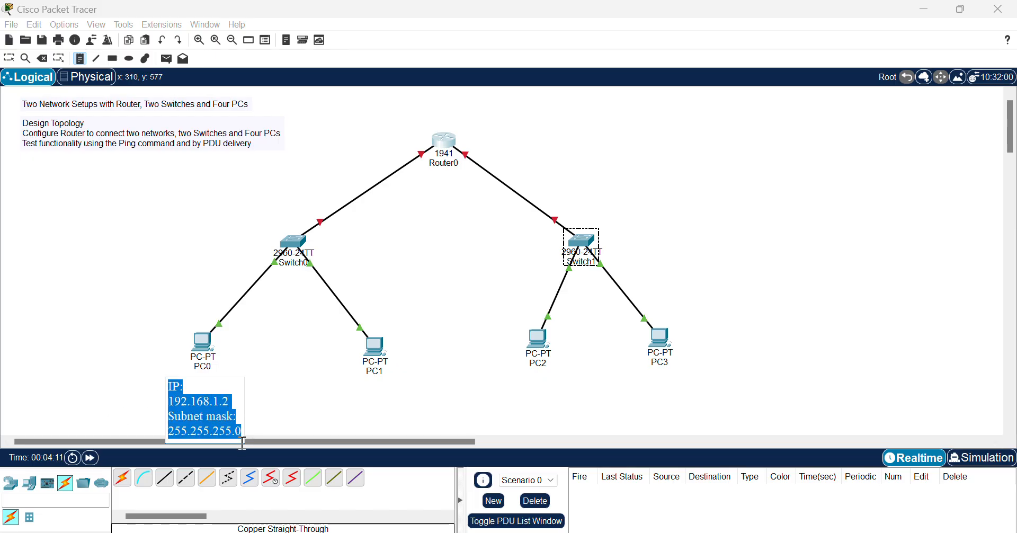
pyautogui.click(341, 396)
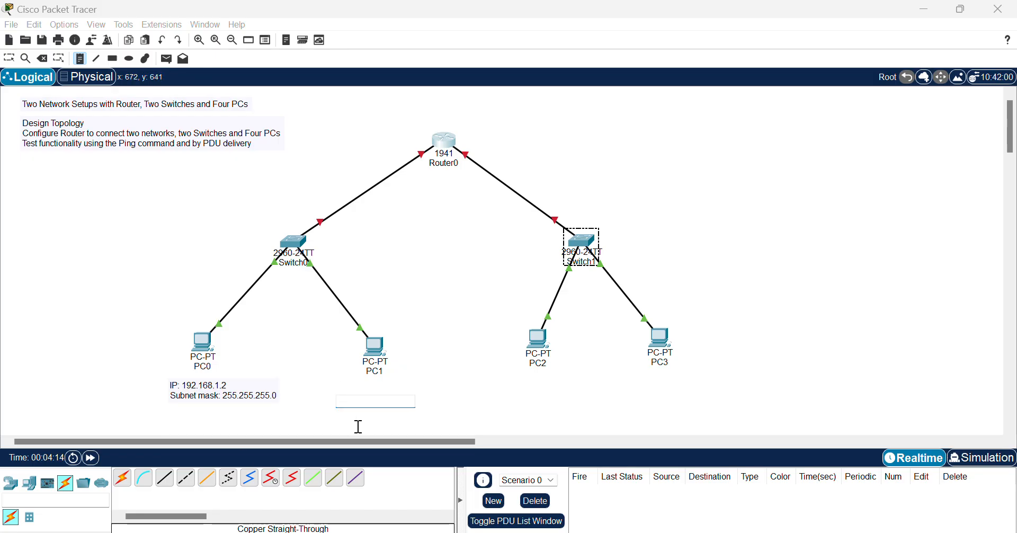
pyautogui.hotkey('ctrl', 'v')
pyautogui.click(402, 421)
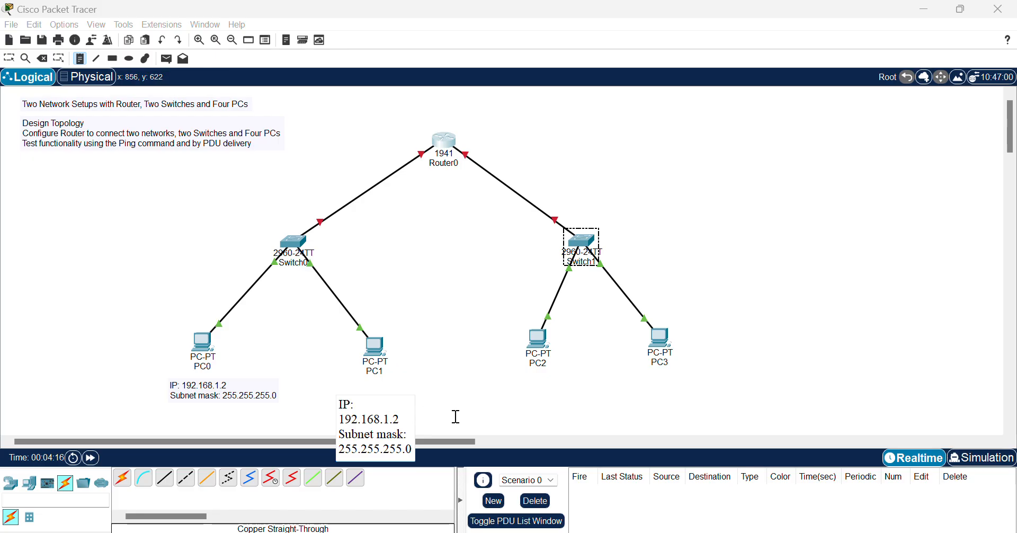
pyautogui.press('BackSpace')
pyautogui.write('2')
# Step: Add a G0/0 note beside Router0 on Switch0's side, with IP 192.168.1.1 and subnet mask 255.255.255.0
pyautogui.click(296, 105)
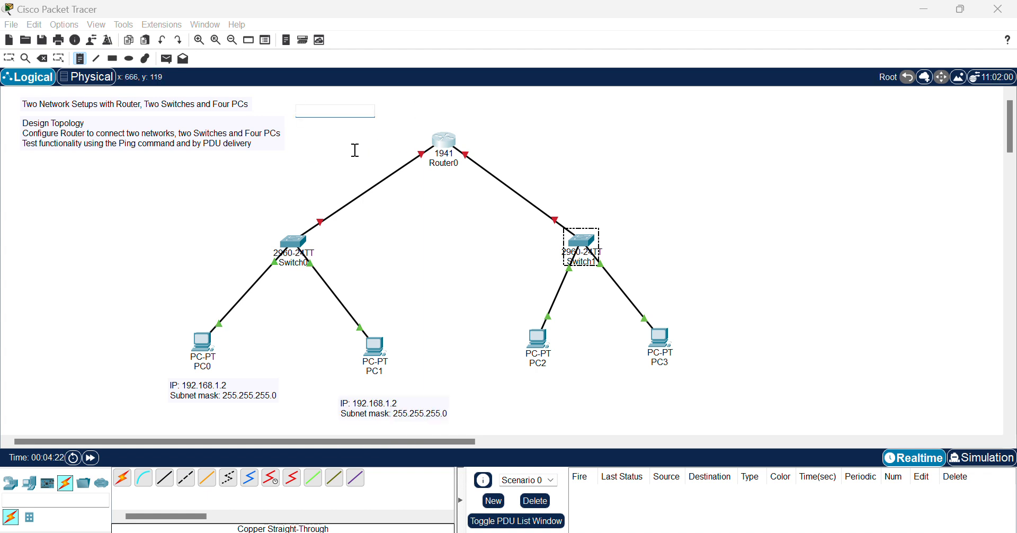
pyautogui.hotkey('ctrl', 'v')
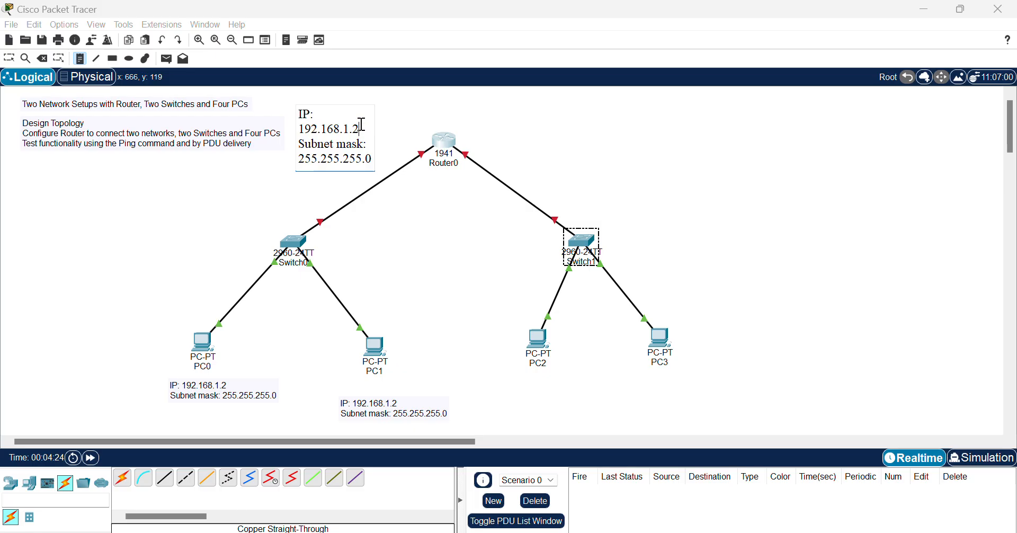
pyautogui.press('BackSpace')
pyautogui.write('1')
pyautogui.press('Return')
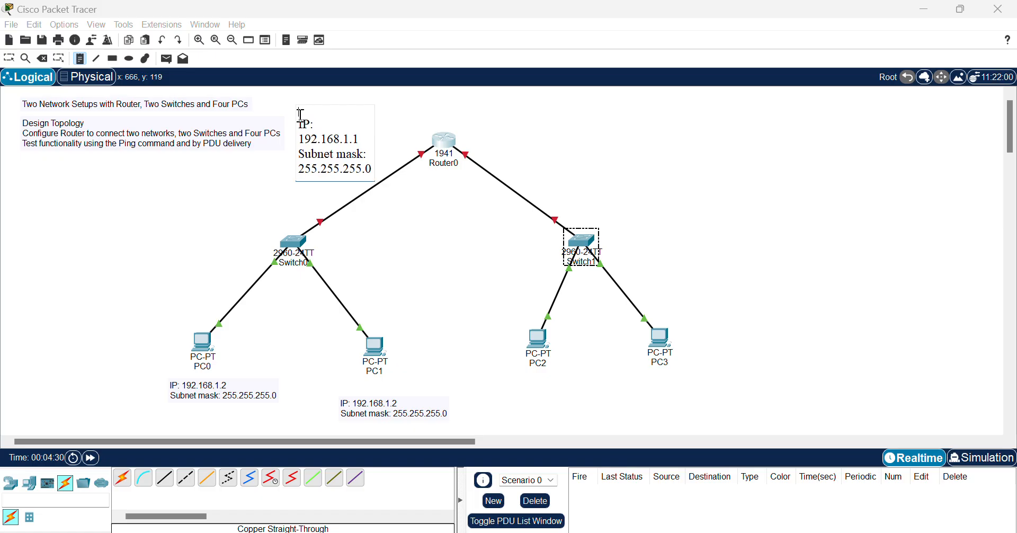
pyautogui.write('G0/0')
# Step: Add a G0/1 note beside Router0 on Switch1's side, with IP 192.168.2.1 and subnet mask 255.255.255.0
pyautogui.click(494, 114)
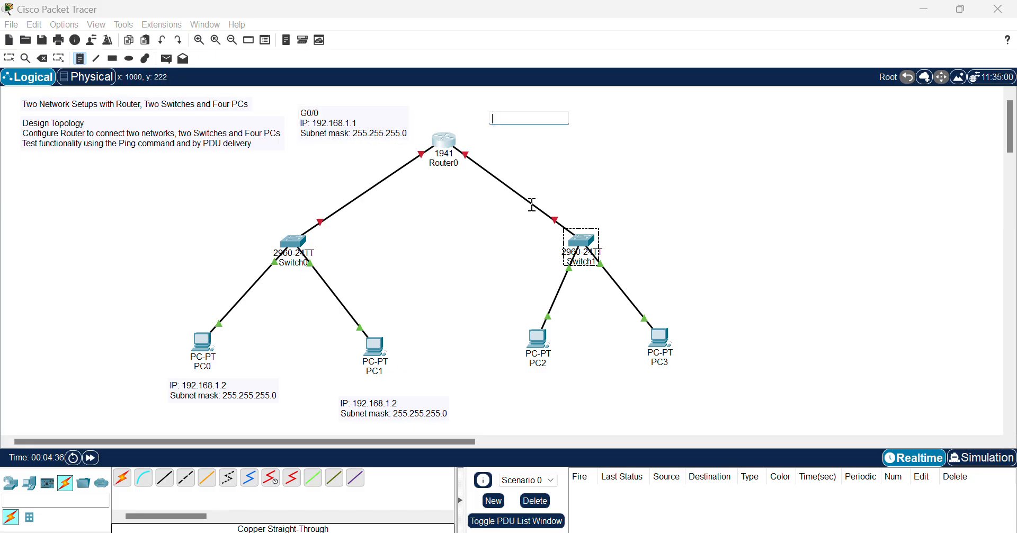
pyautogui.hotkey('ctrl', 'v')
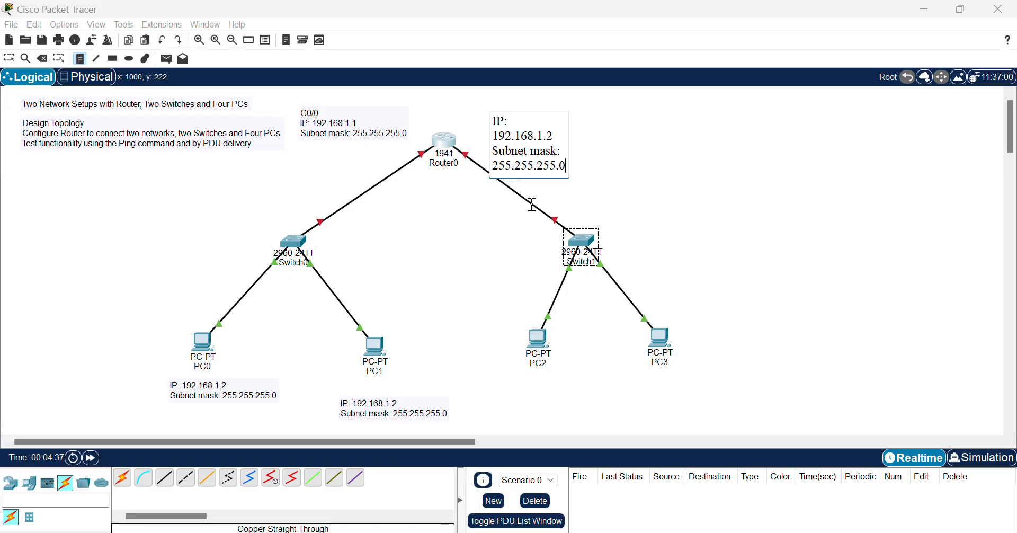
pyautogui.click(542, 142)
pyautogui.press('BackSpace')
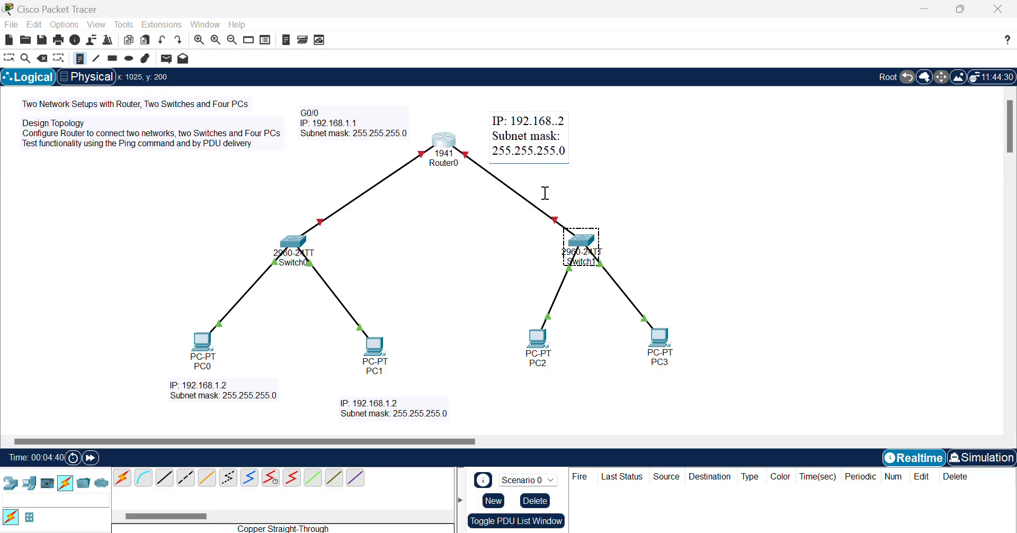
pyautogui.write('2')
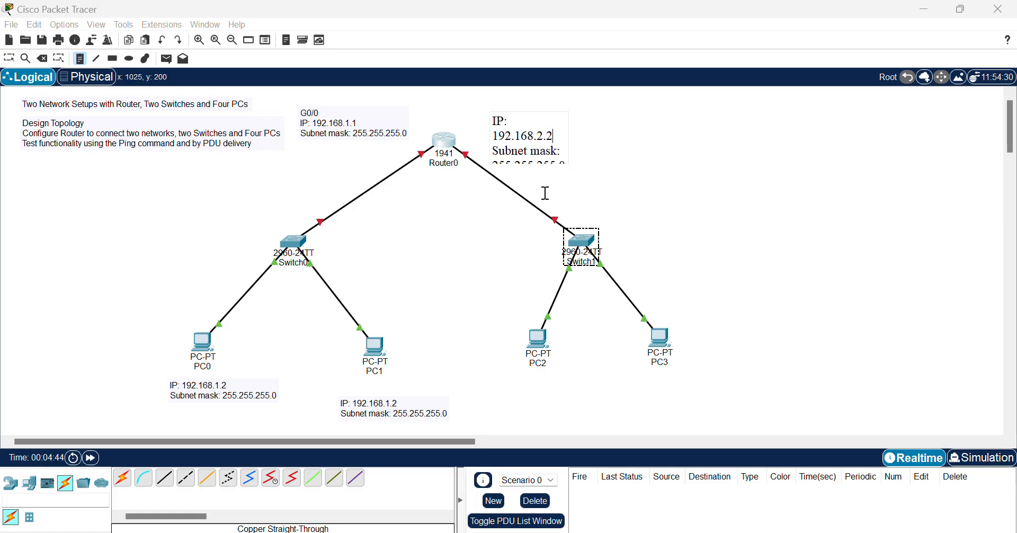
pyautogui.press('BackSpace')
pyautogui.write('1')
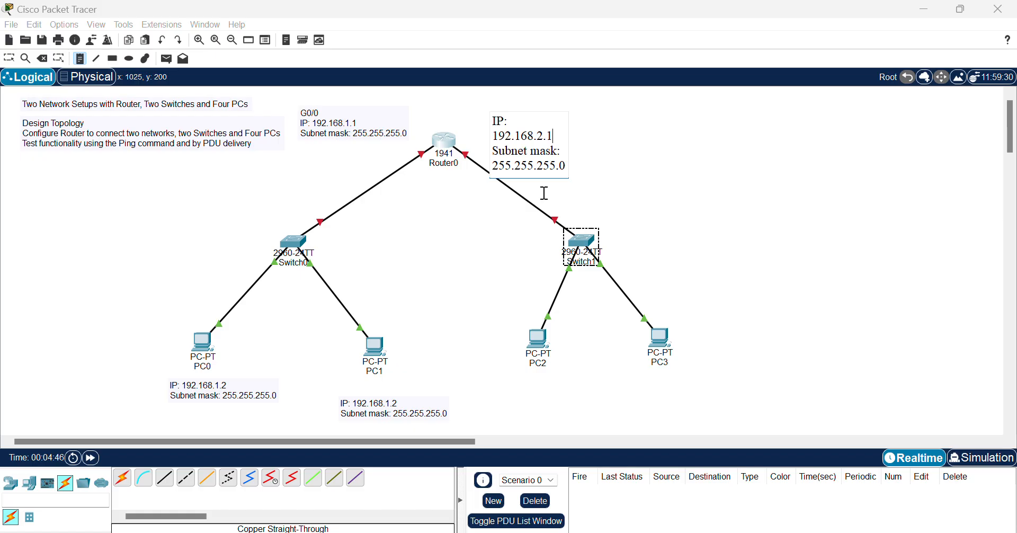
pyautogui.click(494, 121)
pyautogui.press('Return')
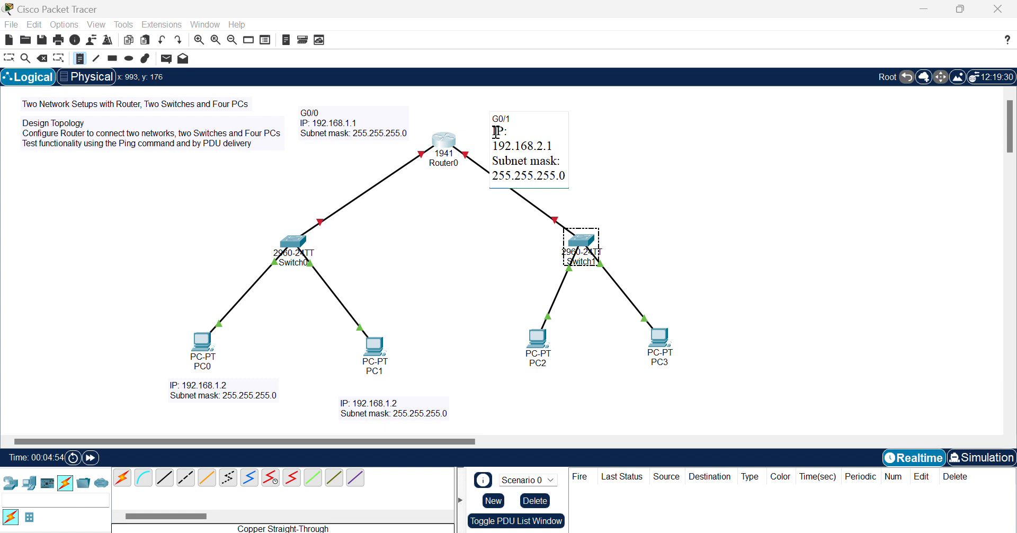
# Step: Copy the address lines of the G0/1 note into a new note below PC2 and change the IP to 192.168.2.2
pyautogui.moveTo(492, 132); pyautogui.dragTo(576, 187)
pyautogui.hotkey('ctrl', 'c')
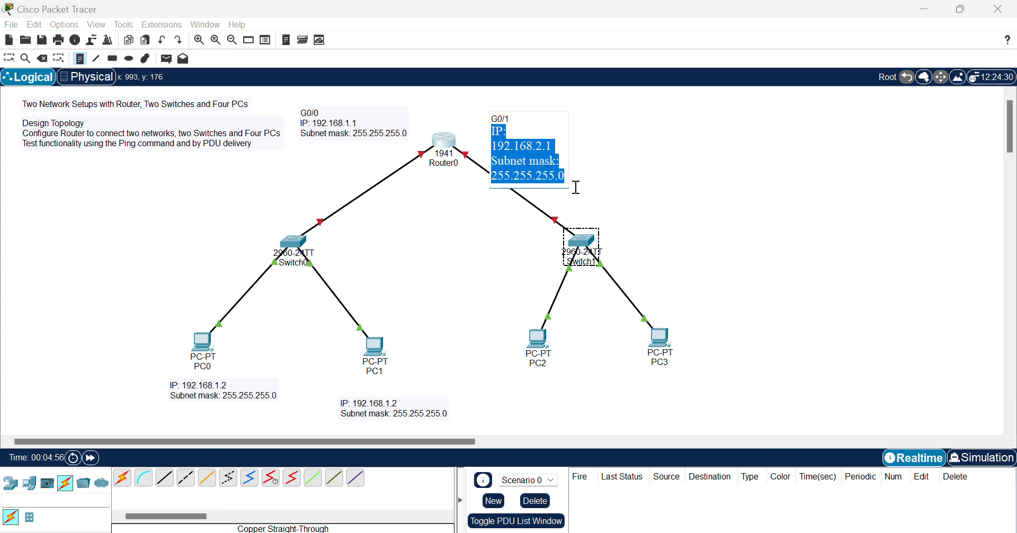
pyautogui.click(515, 397)
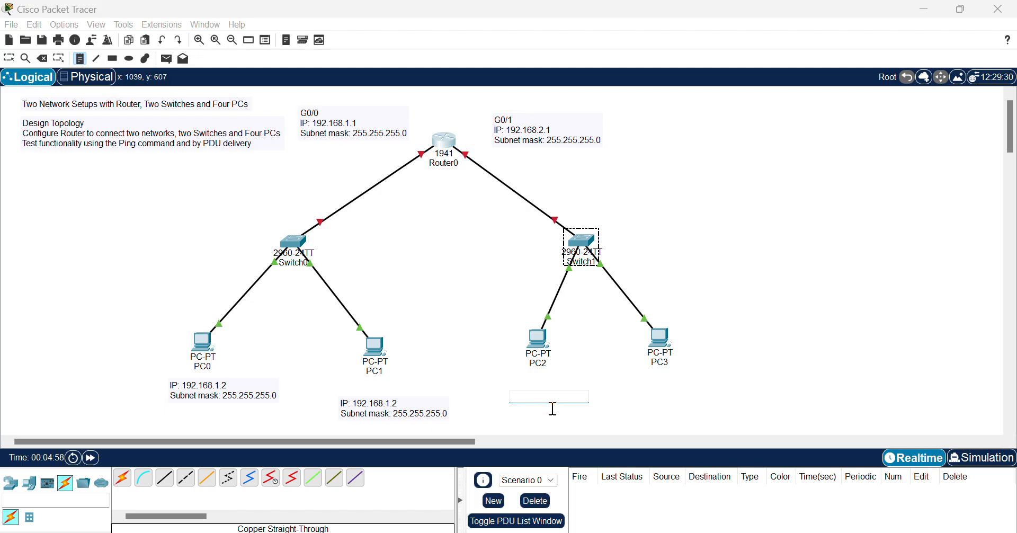
pyautogui.hotkey('ctrl', 'v')
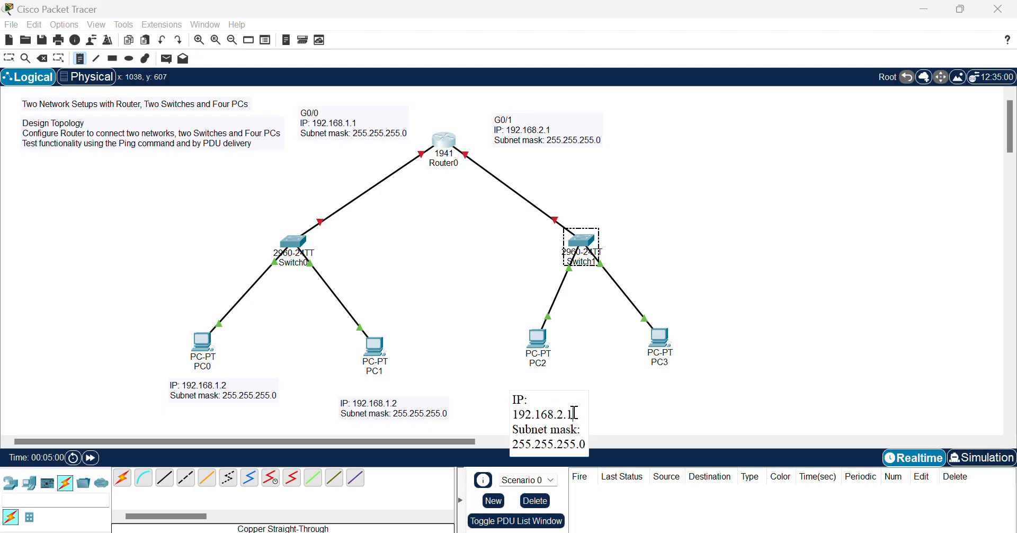
pyautogui.press('BackSpace')
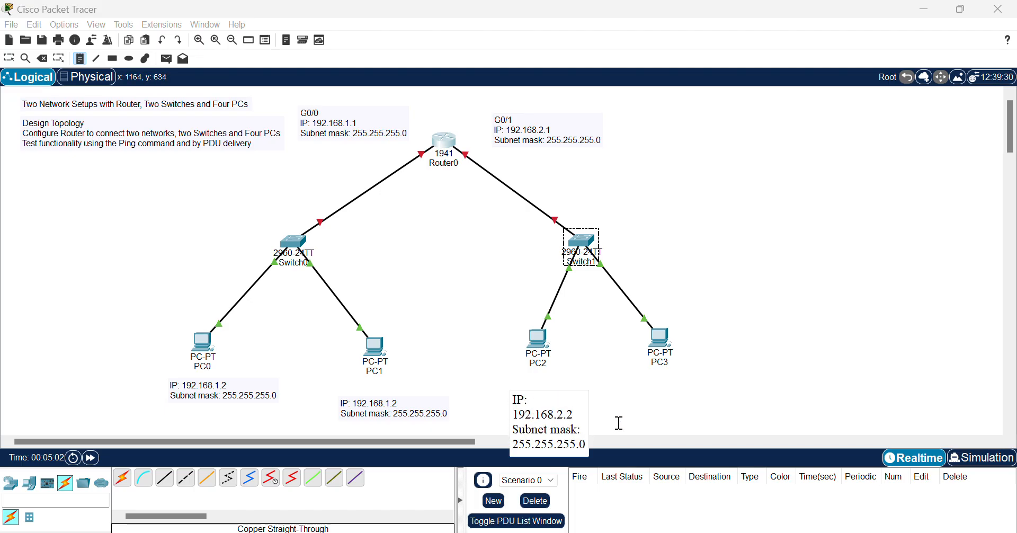
# Step: Add a note below PC3 with the copied address lines and set its IP to 192.168.2.3
pyautogui.click(647, 388)
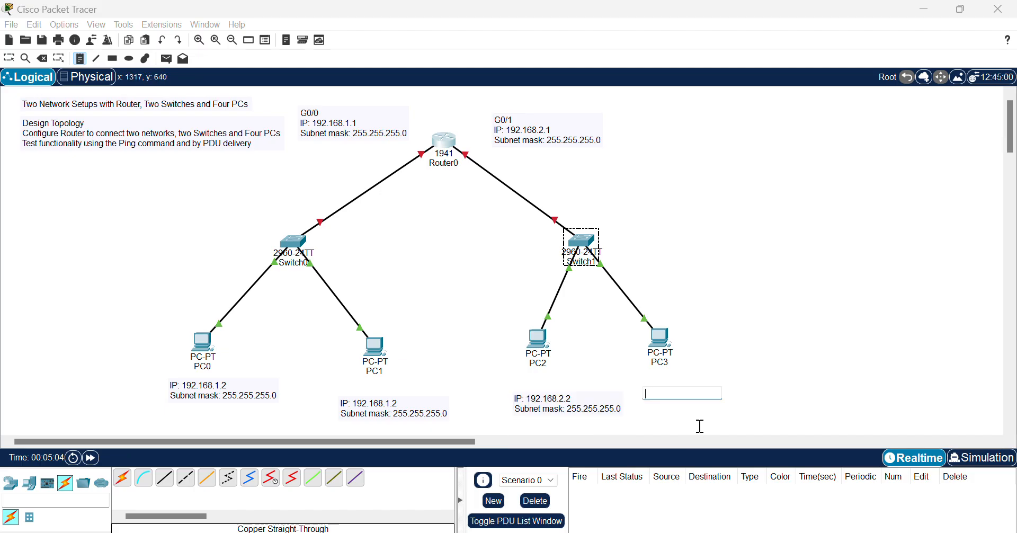
pyautogui.hotkey('ctrl', 'v')
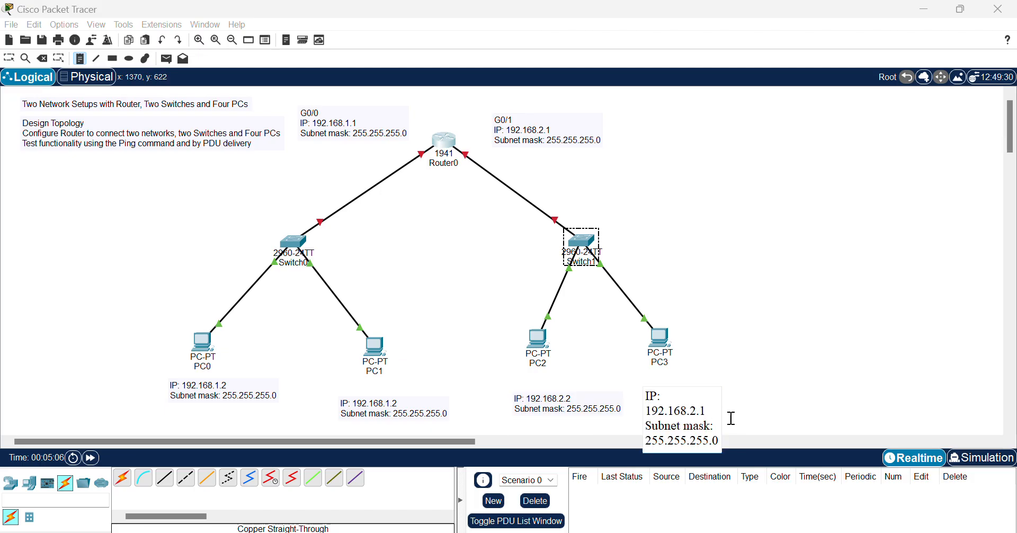
pyautogui.press('BackSpace')
pyautogui.write('3')
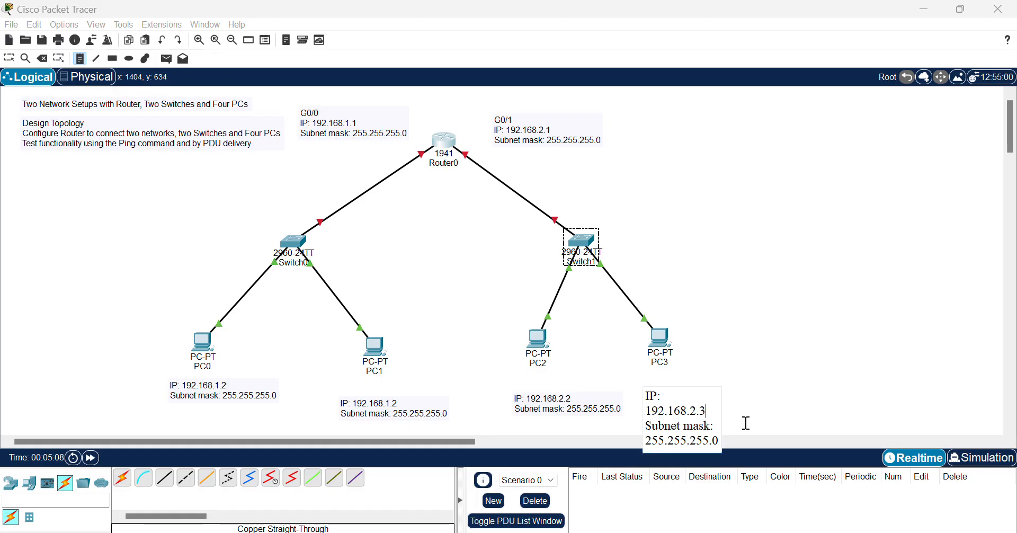
pyautogui.press('Escape')
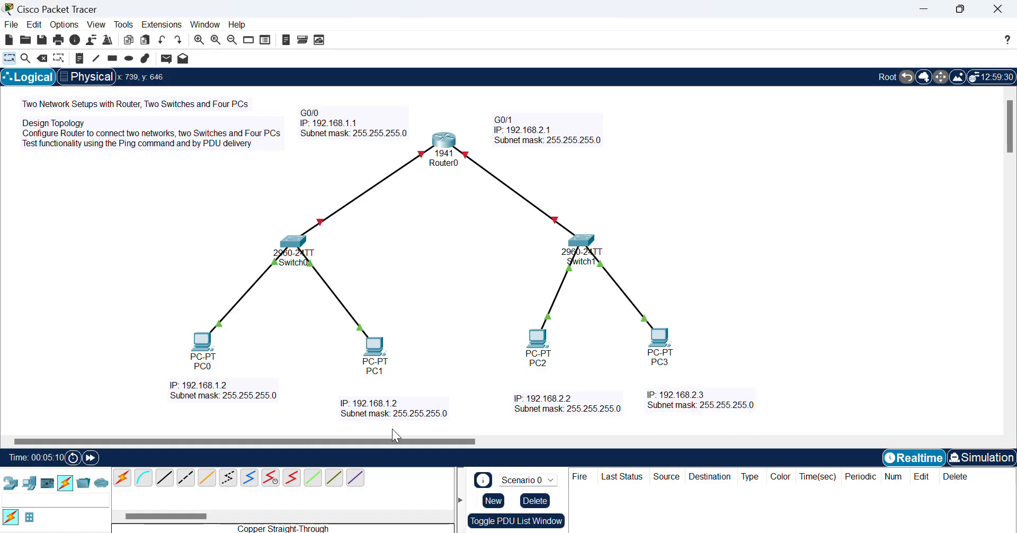
# Step: Move the address notes of PC1 and PC2 slightly up, closer to their PCs
pyautogui.click(387, 409)
pyautogui.moveTo(387, 408); pyautogui.dragTo(387, 398)
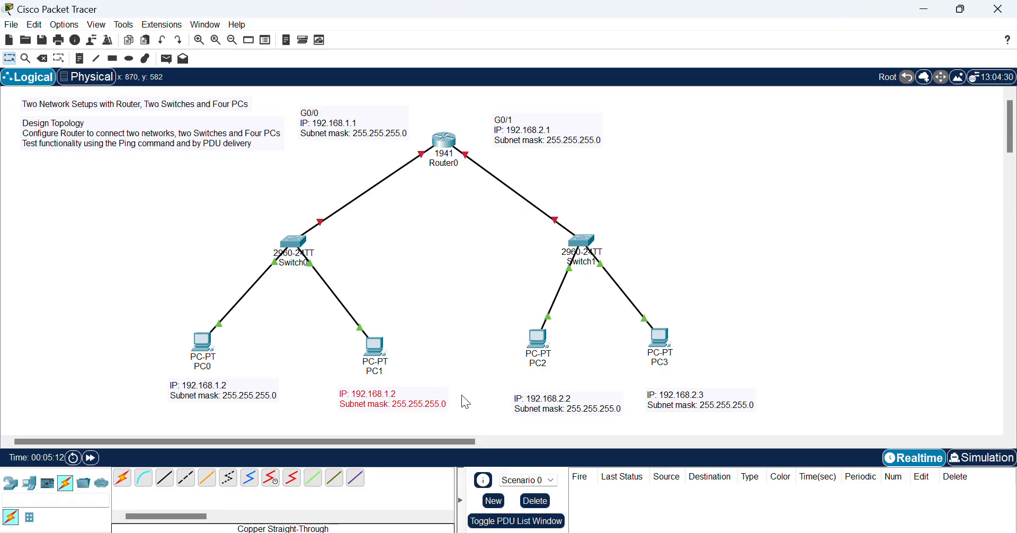
pyautogui.click(537, 407)
pyautogui.moveTo(537, 407); pyautogui.dragTo(537, 399)
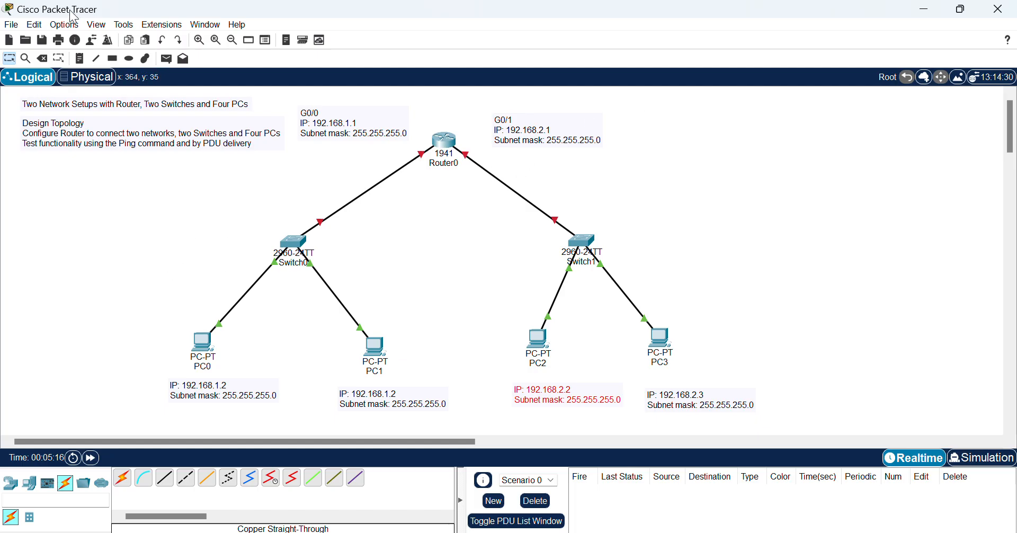
# Step: Add the labels LAN1 beside Switch0 and LAN2 beside Switch1, and move the LAN2 label closer to its switch
pyautogui.click(80, 58)
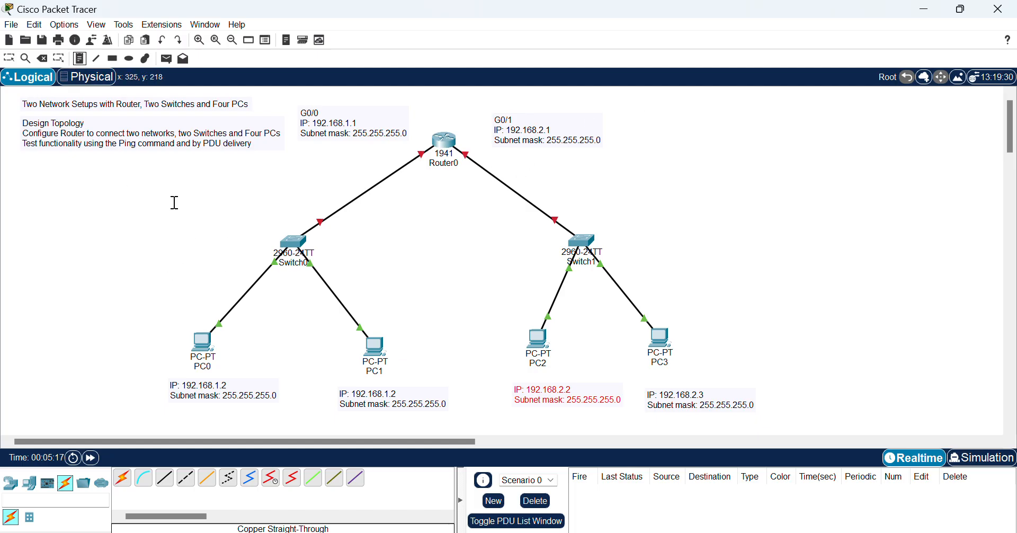
pyautogui.click(222, 238)
pyautogui.write('LAN1')
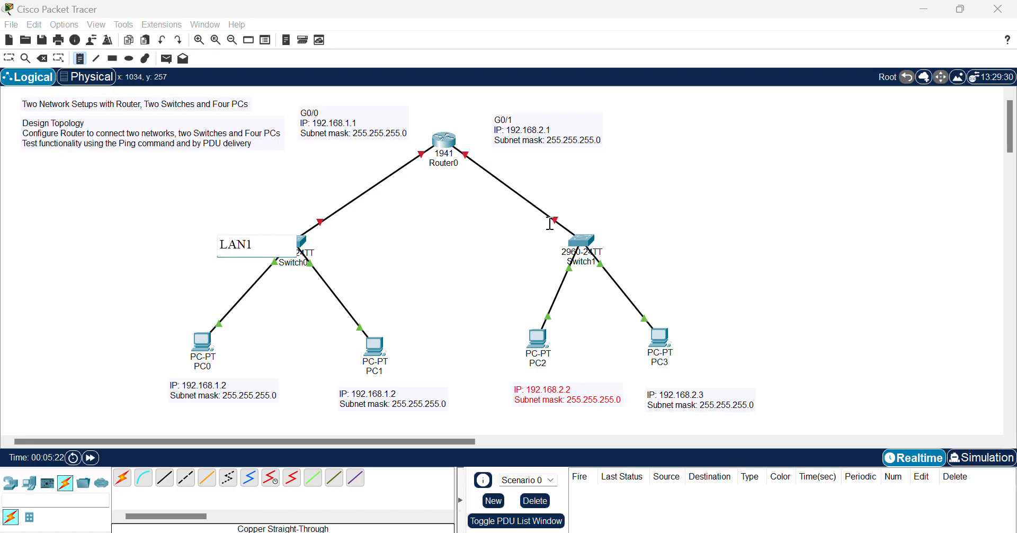
pyautogui.click(621, 238)
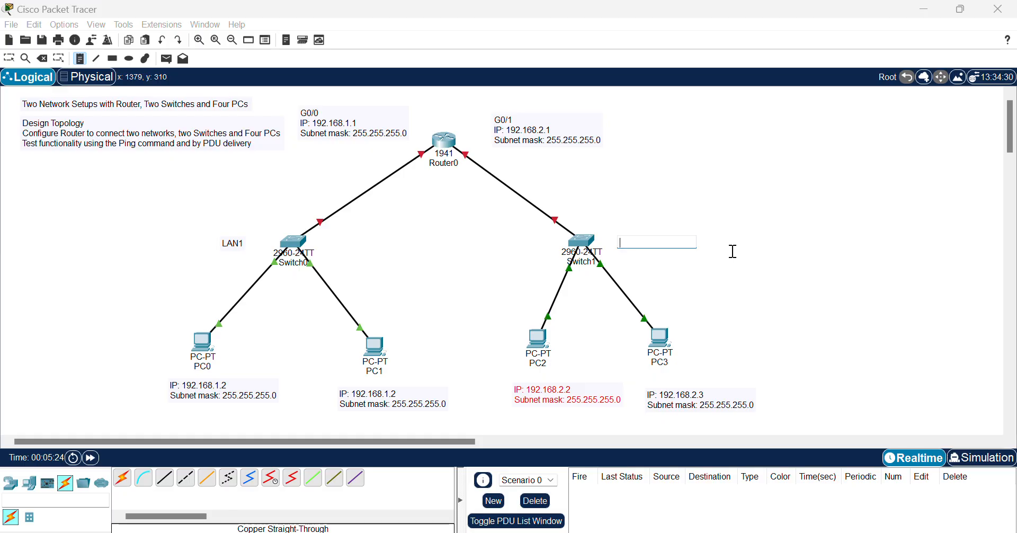
pyautogui.write('LAN2')
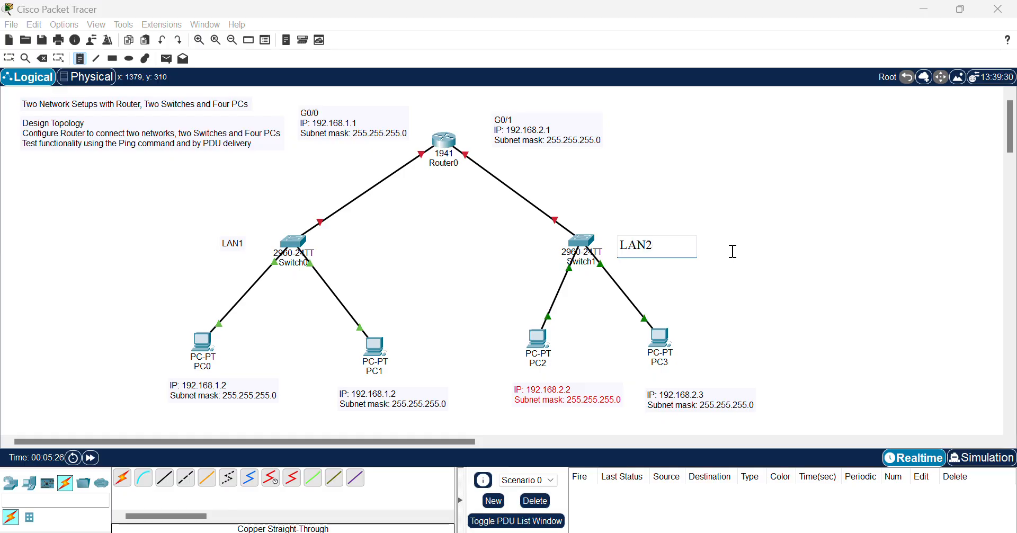
pyautogui.press('Escape')
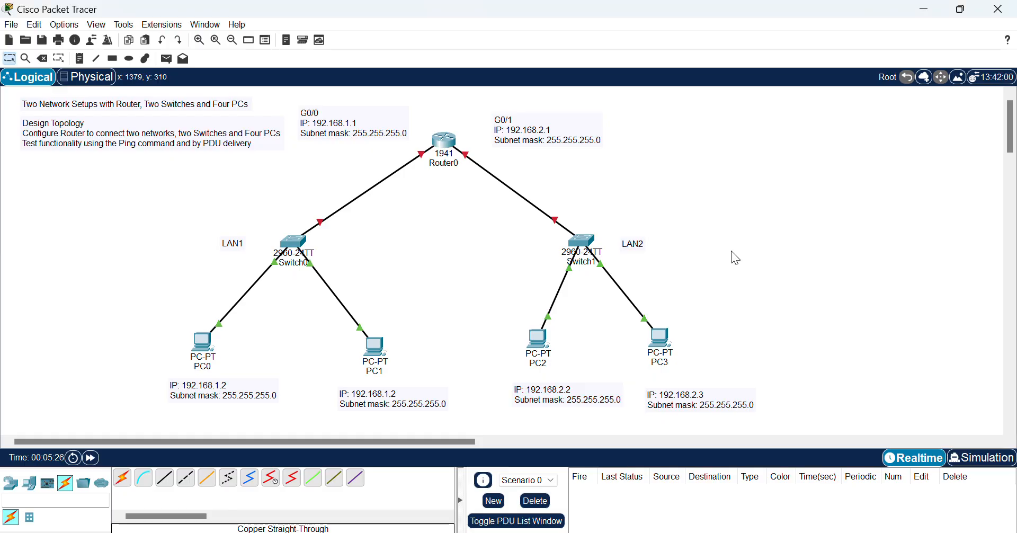
pyautogui.click(631, 243)
pyautogui.moveTo(631, 242); pyautogui.dragTo(620, 234)
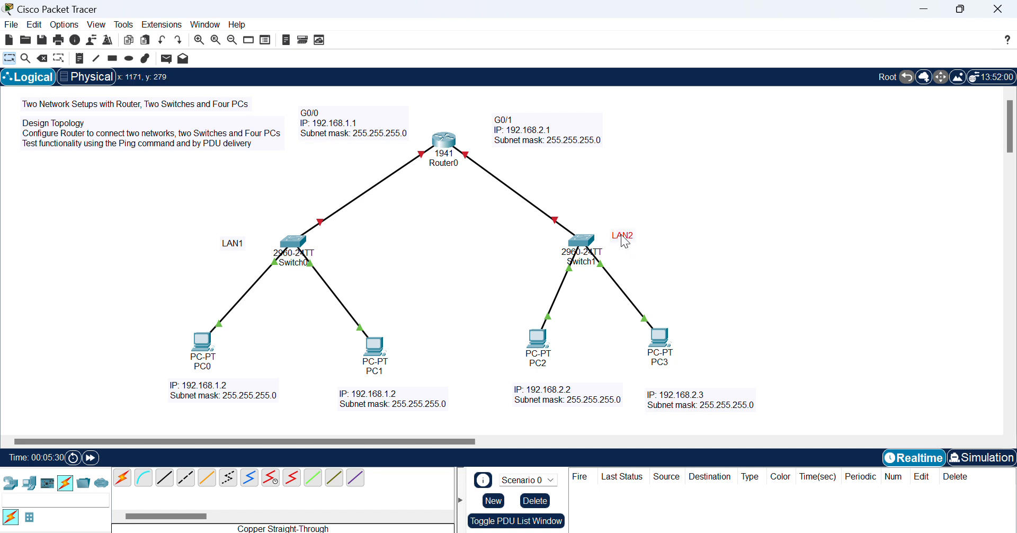
# Step: Move the LAN1 label closer to Switch0
pyautogui.click(229, 244)
pyautogui.moveTo(228, 244); pyautogui.dragTo(245, 239)
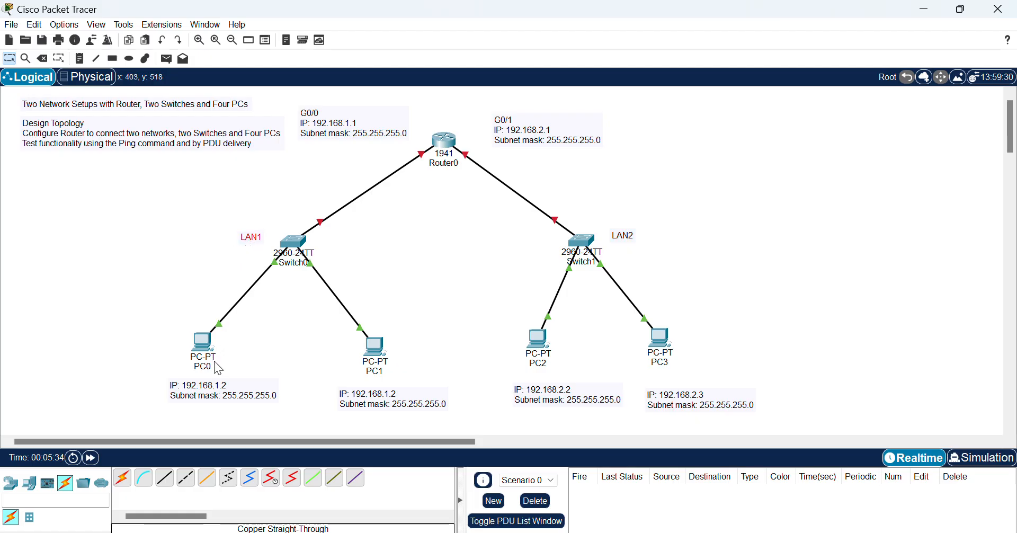
# Step: Copy the IP address from PC0's note and enter 192.168.1.2 as PC0's static IPv4 address
pyautogui.doubleClick(211, 390)
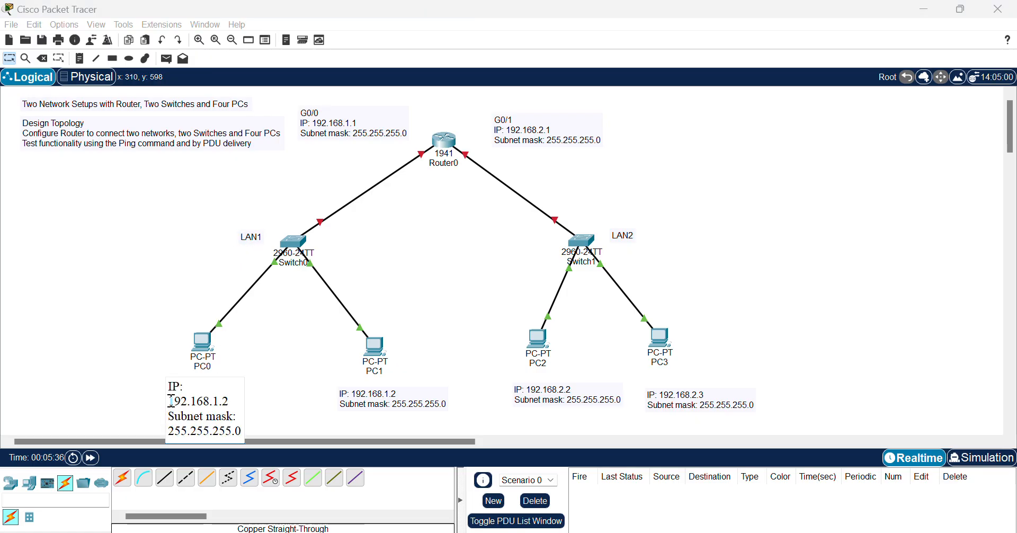
pyautogui.moveTo(168, 402); pyautogui.dragTo(231, 401)
pyautogui.hotkey('ctrl', 'c')
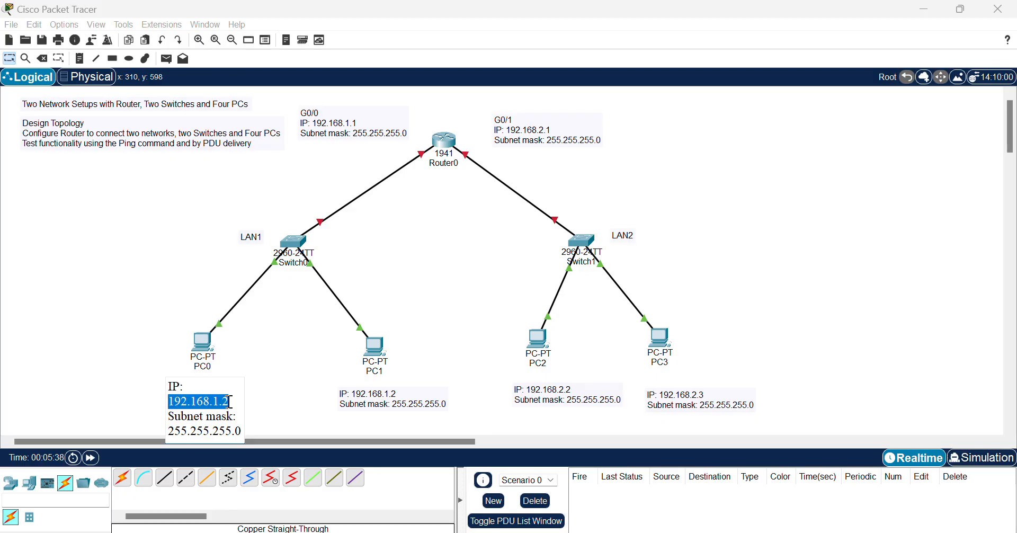
pyautogui.click(204, 343)
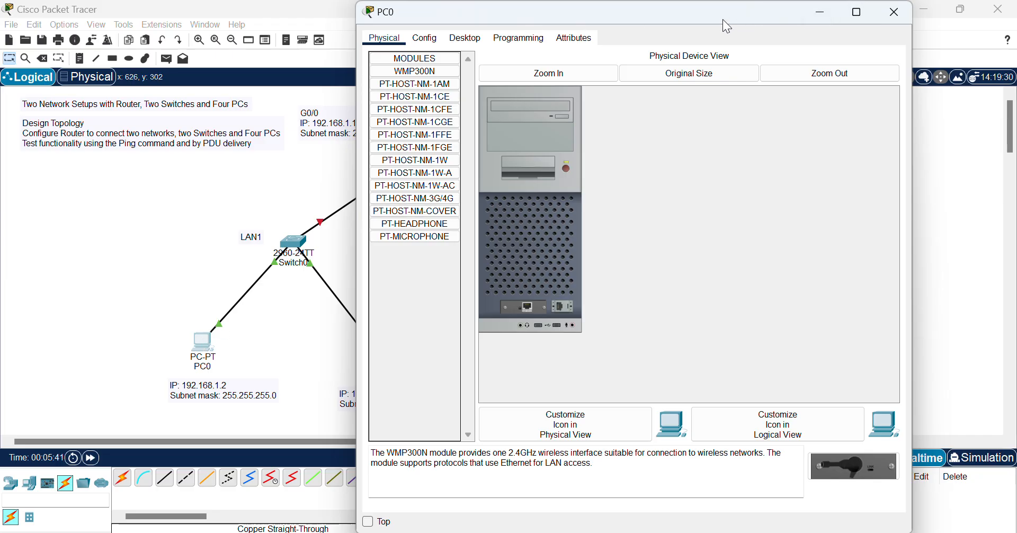
pyautogui.moveTo(726, 25); pyautogui.dragTo(721, 89)
pyautogui.click(459, 104)
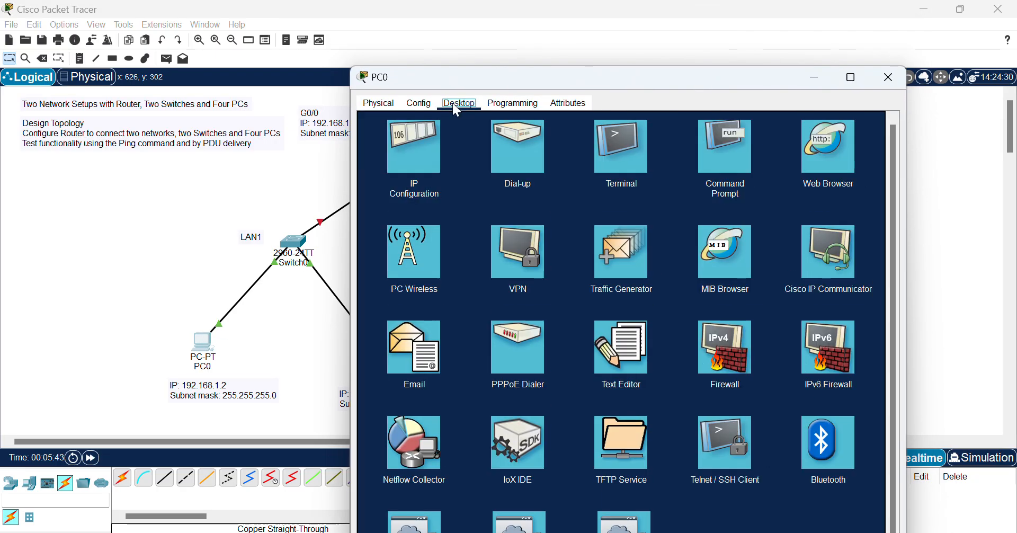
pyautogui.click(432, 135)
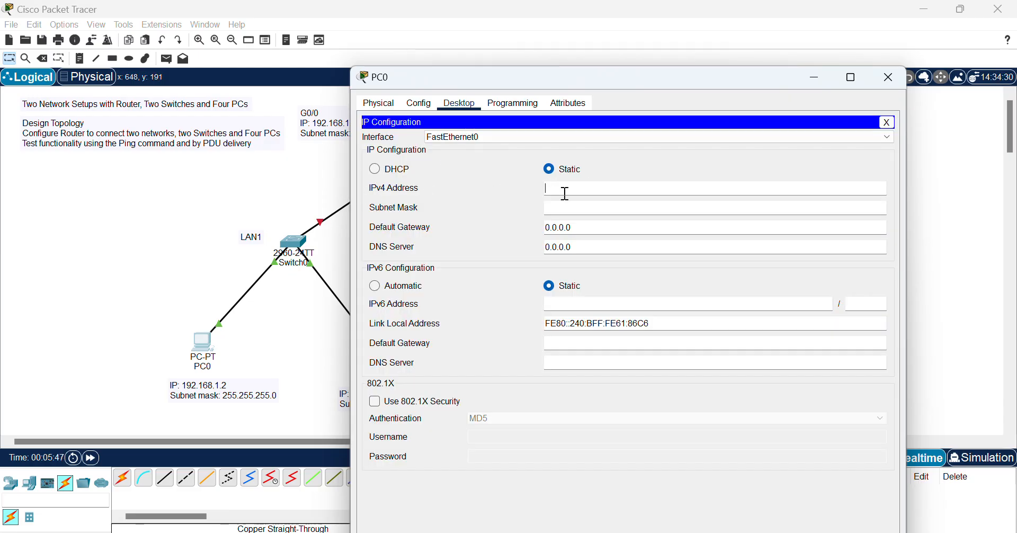
pyautogui.hotkey('ctrl', 'v')
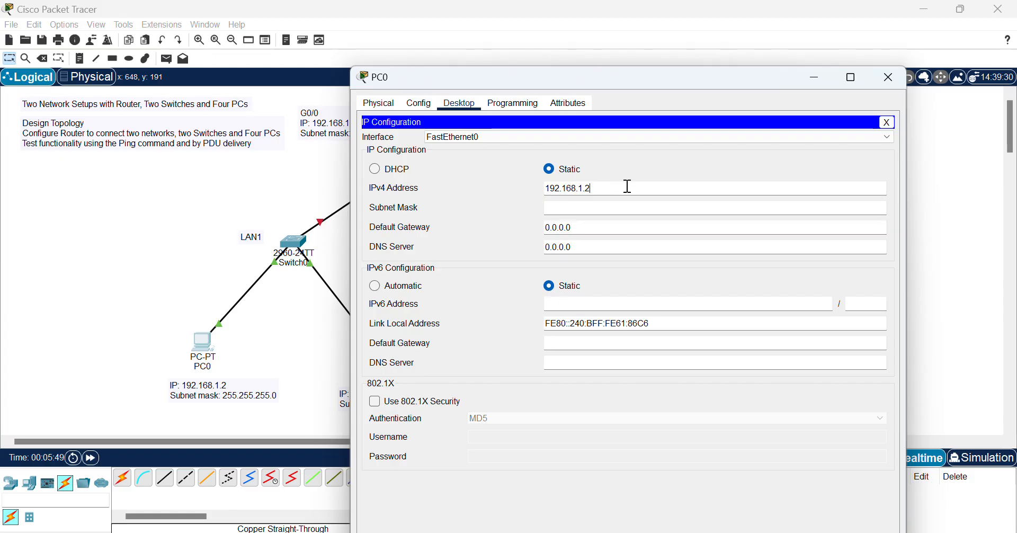
# Step: Set PC0's subnet mask to 255.255.255.0 and its default gateway to 192.168.1.1, then close its configuration
pyautogui.click(606, 210)
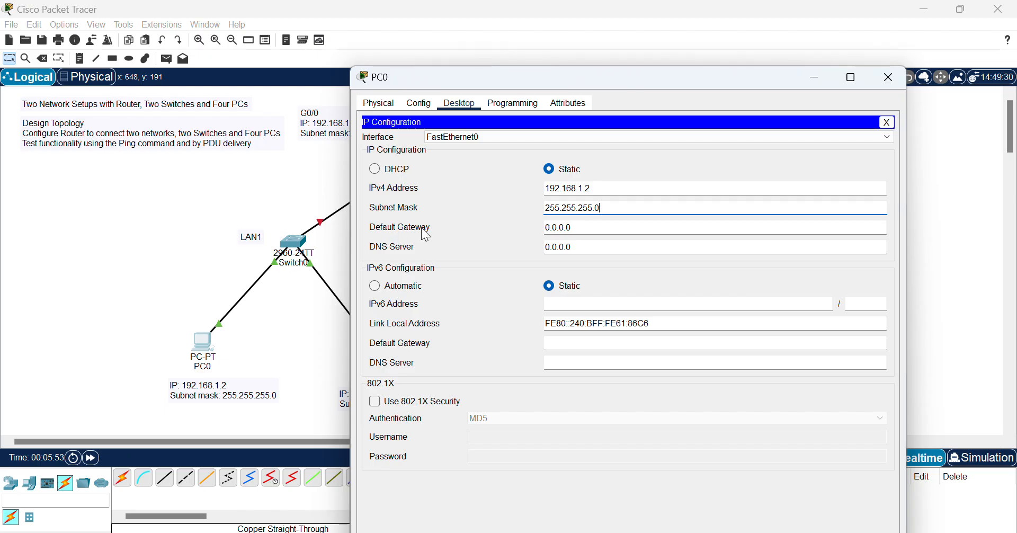
pyautogui.moveTo(581, 226); pyautogui.dragTo(538, 227)
pyautogui.write('192.168.1.2')
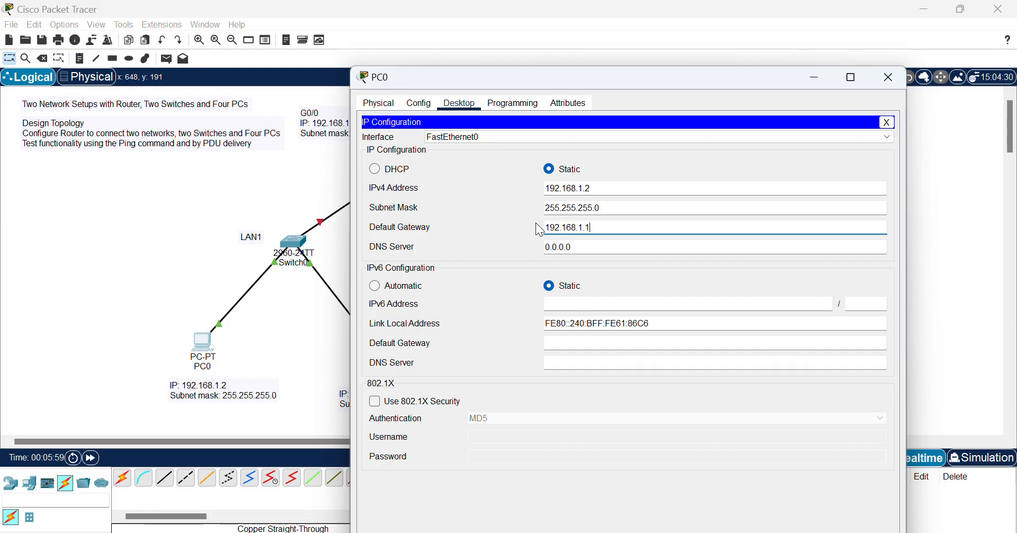
pyautogui.moveTo(598, 226); pyautogui.dragTo(540, 229)
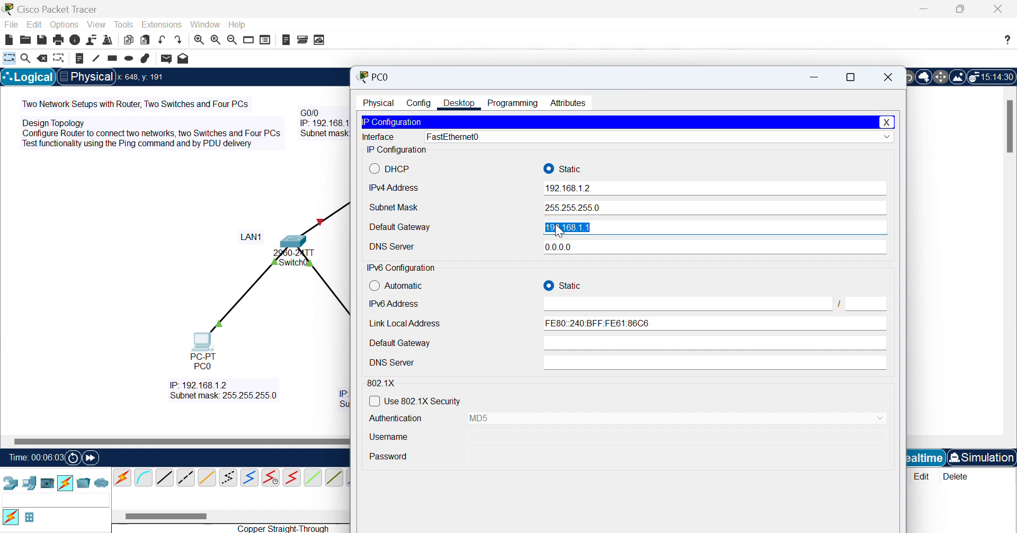
pyautogui.click(889, 77)
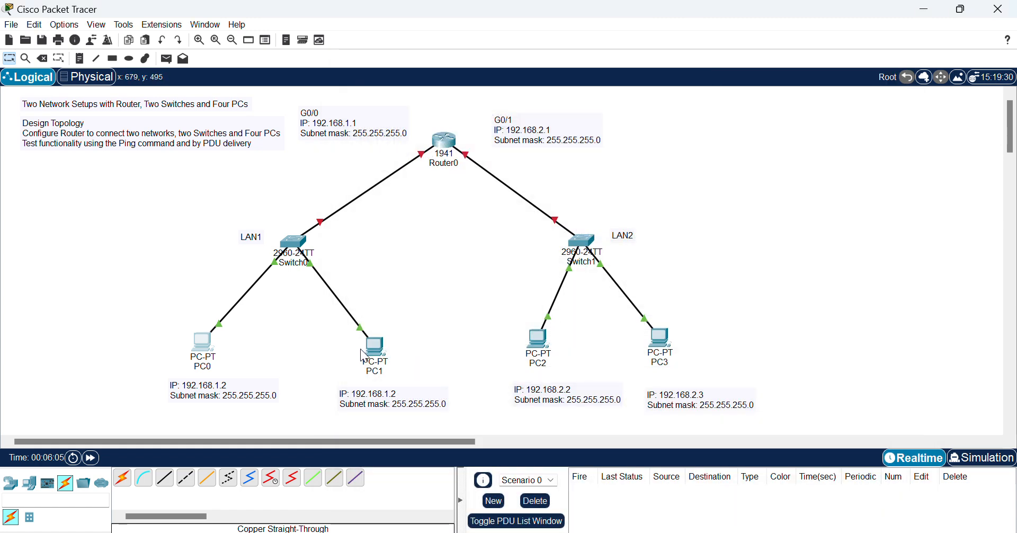
# Step: Open PC1's IP configuration and set its static IPv4 address to 192.168.1.3
pyautogui.click(375, 349)
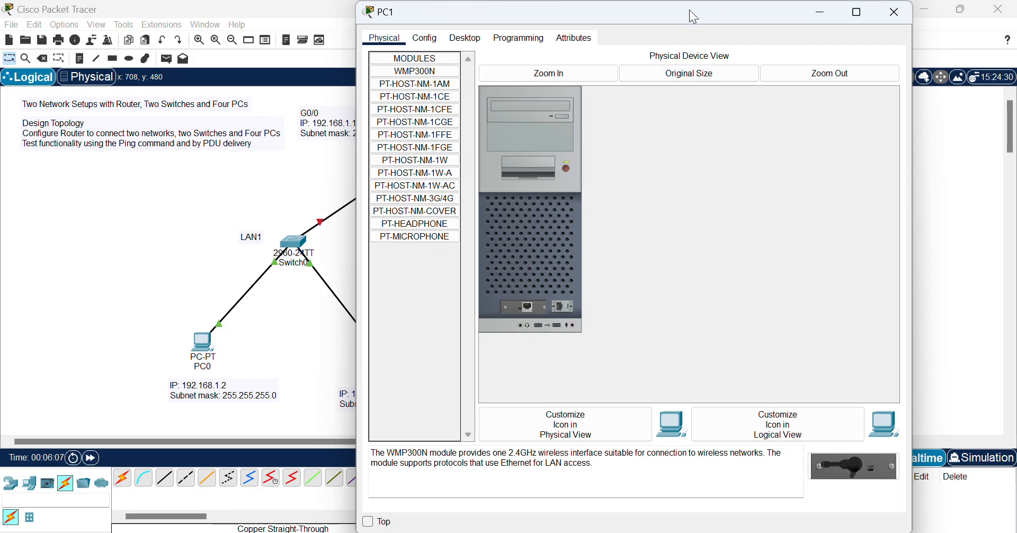
pyautogui.moveTo(689, 14); pyautogui.dragTo(689, 78)
pyautogui.click(466, 102)
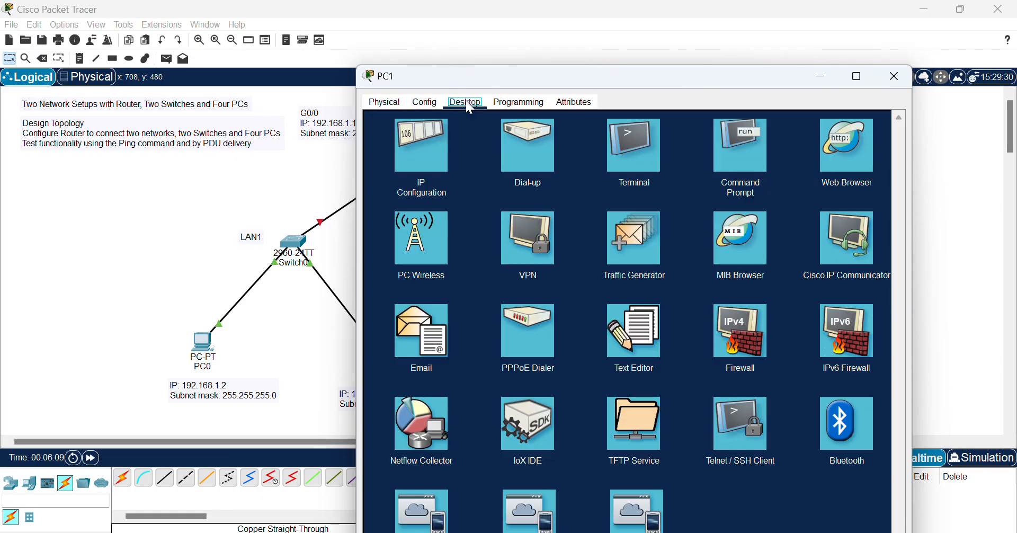
pyautogui.click(424, 142)
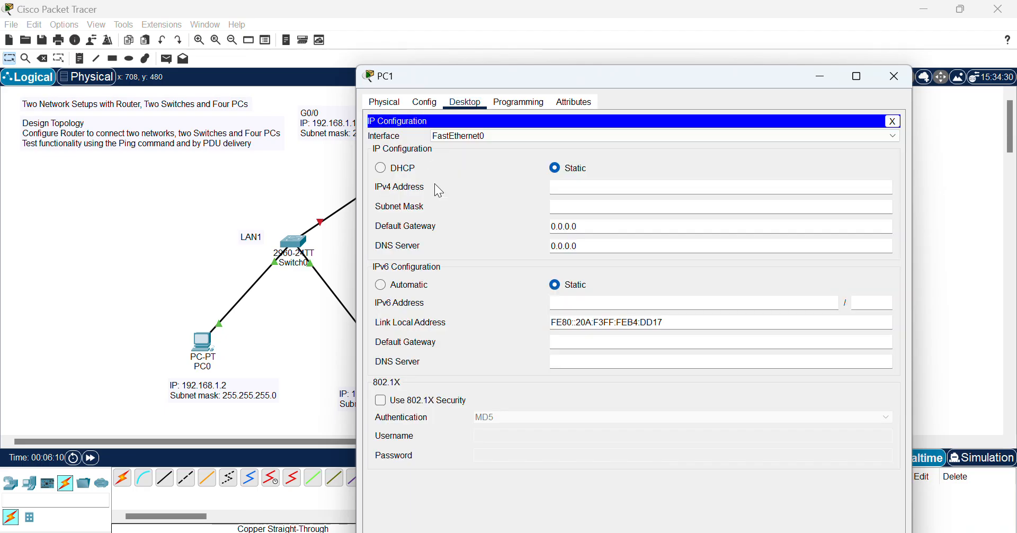
pyautogui.click(572, 184)
pyautogui.write('192.168.1.1')
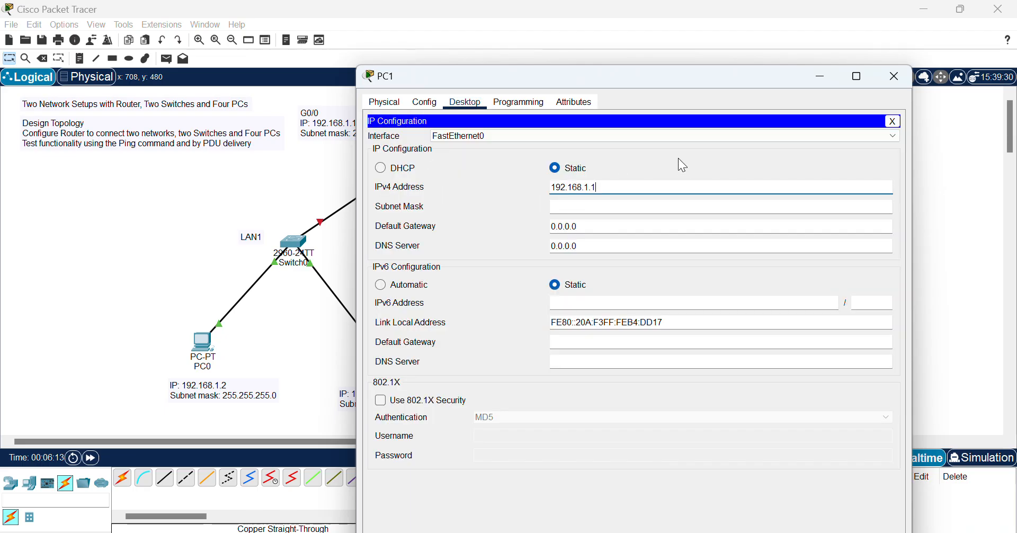
pyautogui.press('BackSpace')
pyautogui.write('3')
# Step: Give PC1 the subnet mask 255.255.255.0 and default gateway 192.168.1.1, and close its configuration
pyautogui.press('Tab')
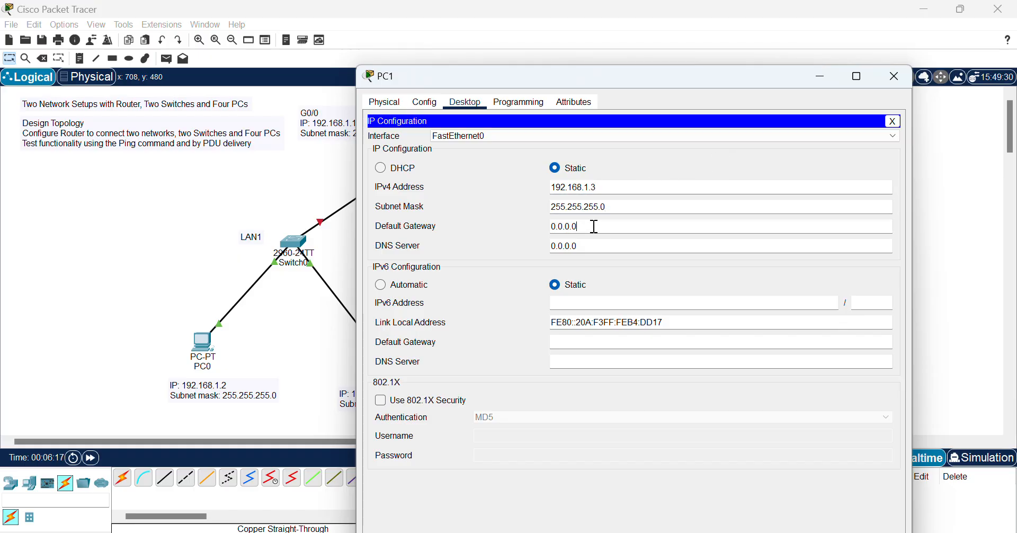
pyautogui.press('Tab')
pyautogui.write('192.168.1.1')
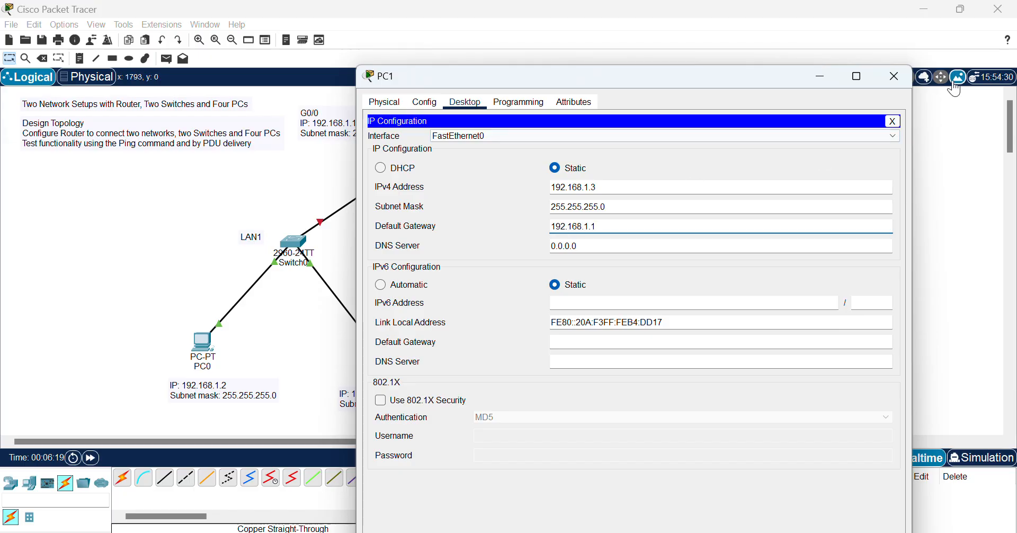
pyautogui.click(895, 77)
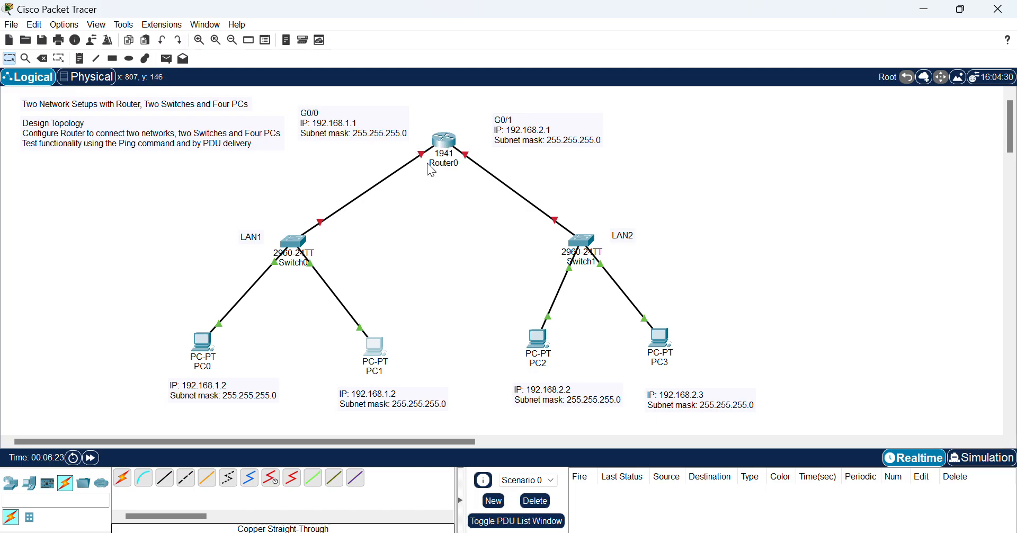
# Step: Open Router0's GigabitEthernet0/0 interface settings and turn its port on
pyautogui.moveTo(426, 161)
pyautogui.click(443, 143)
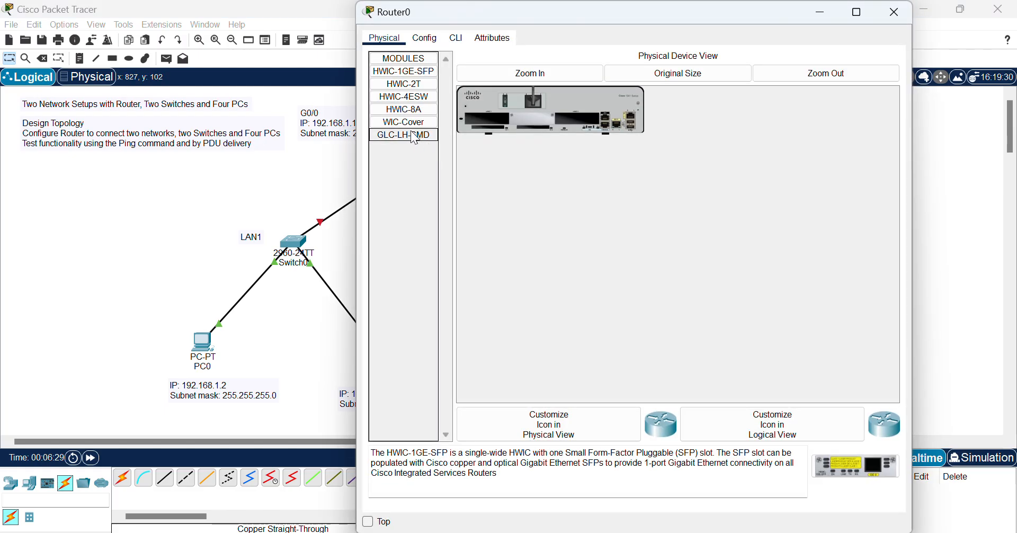
pyautogui.moveTo(672, 26); pyautogui.dragTo(661, 79)
pyautogui.click(408, 98)
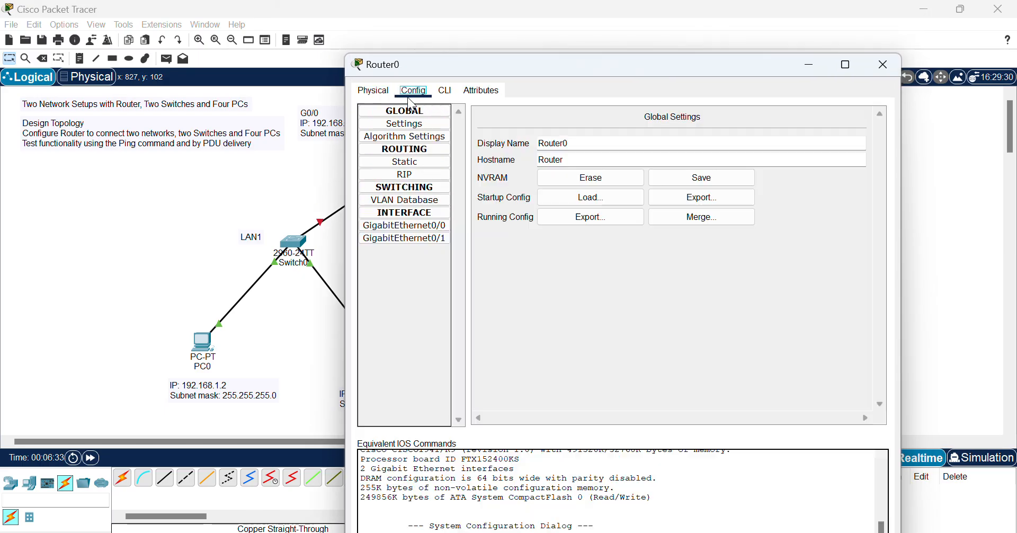
pyautogui.click(410, 228)
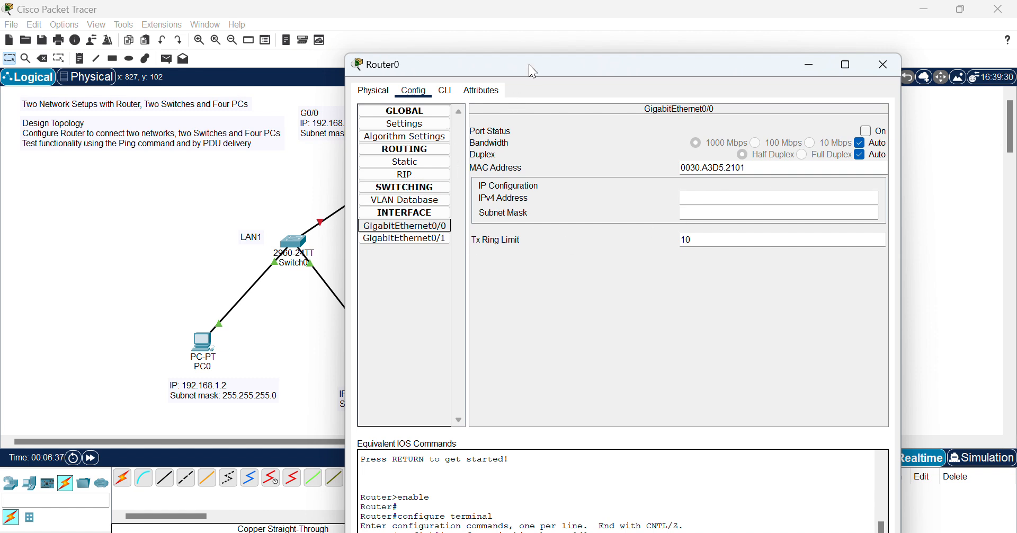
pyautogui.moveTo(528, 65); pyautogui.dragTo(641, 70)
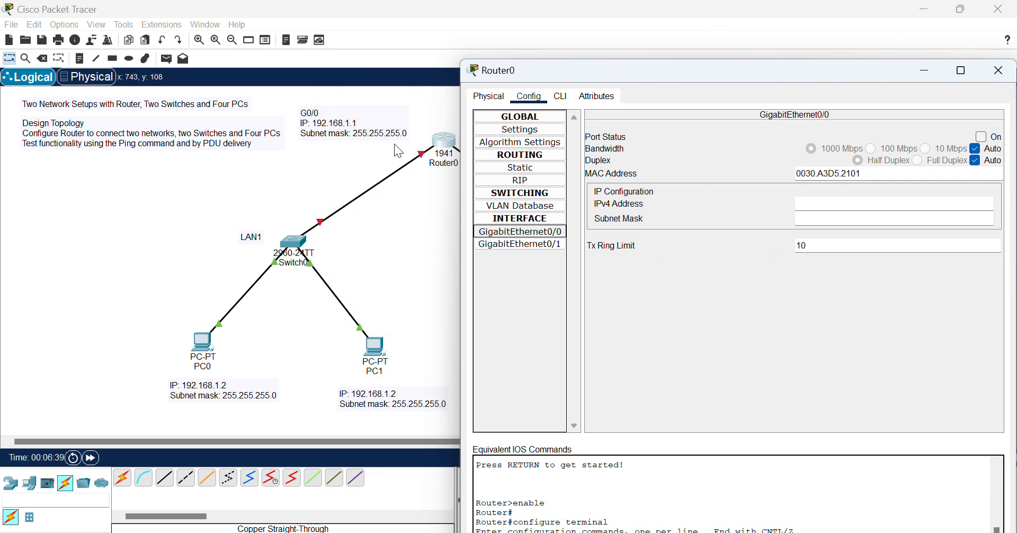
pyautogui.click(981, 136)
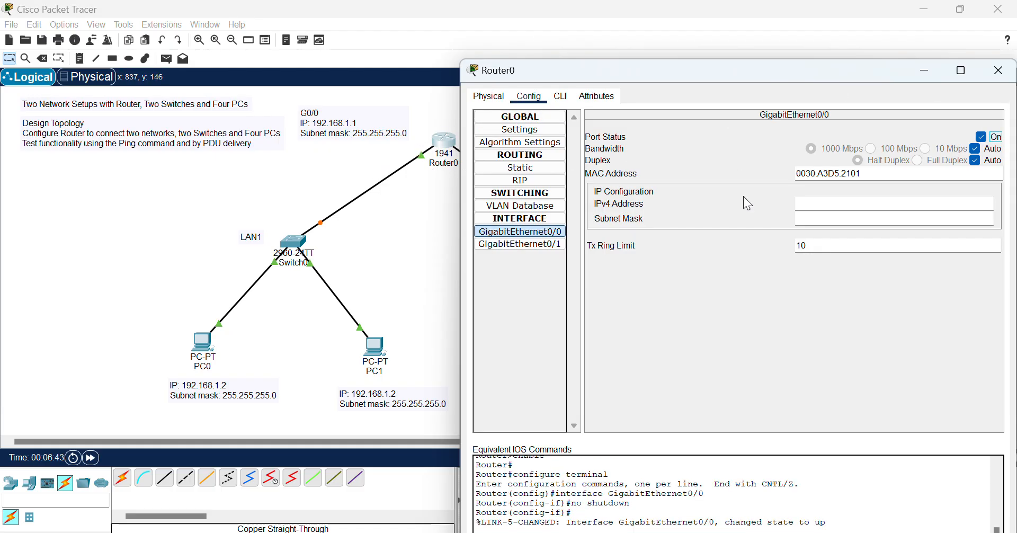
# Step: Set GigabitEthernet0/0 to IPv4 address 192.168.1.1 with subnet mask 255.255.255.0 and close Router0's configuration
pyautogui.write('192.168.1.1')
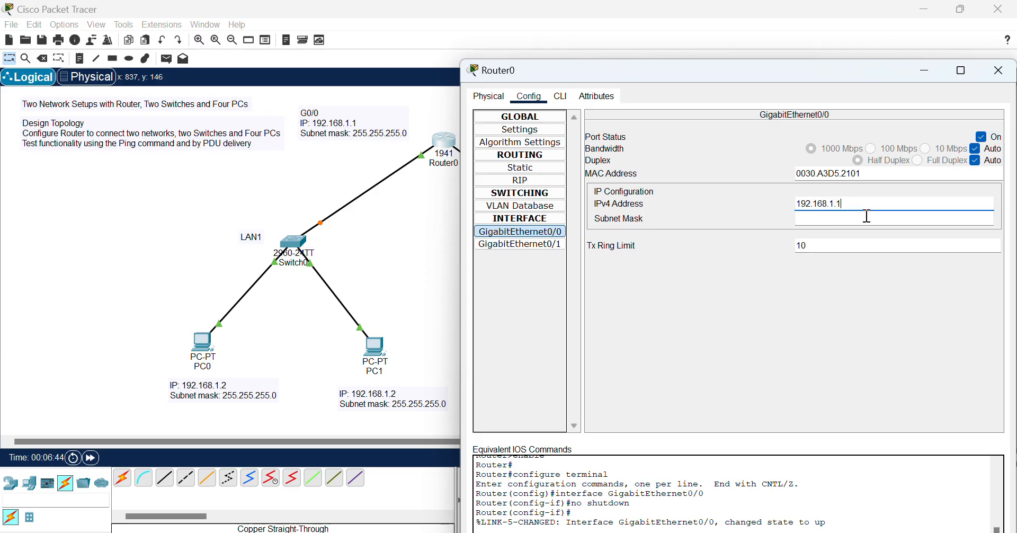
pyautogui.click(842, 222)
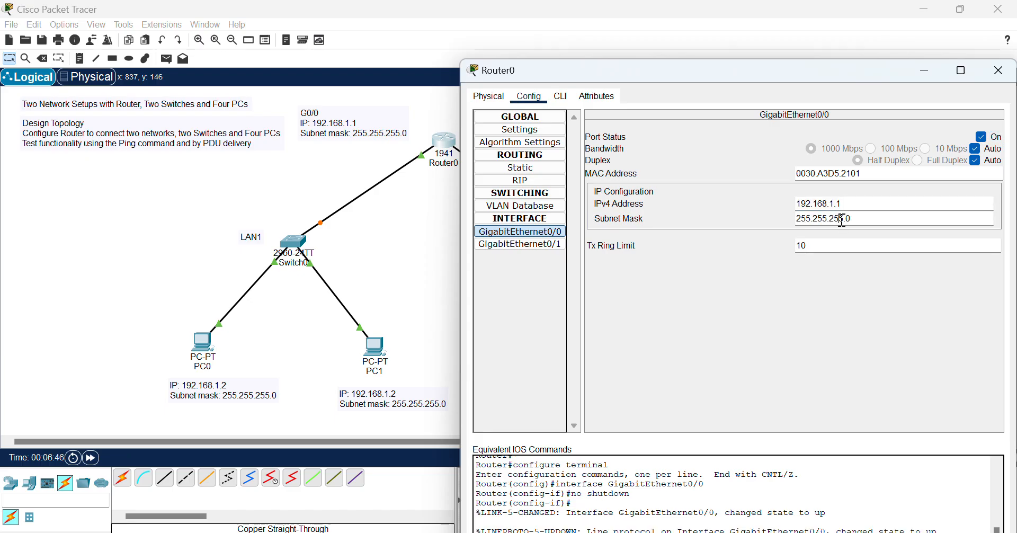
pyautogui.click(998, 70)
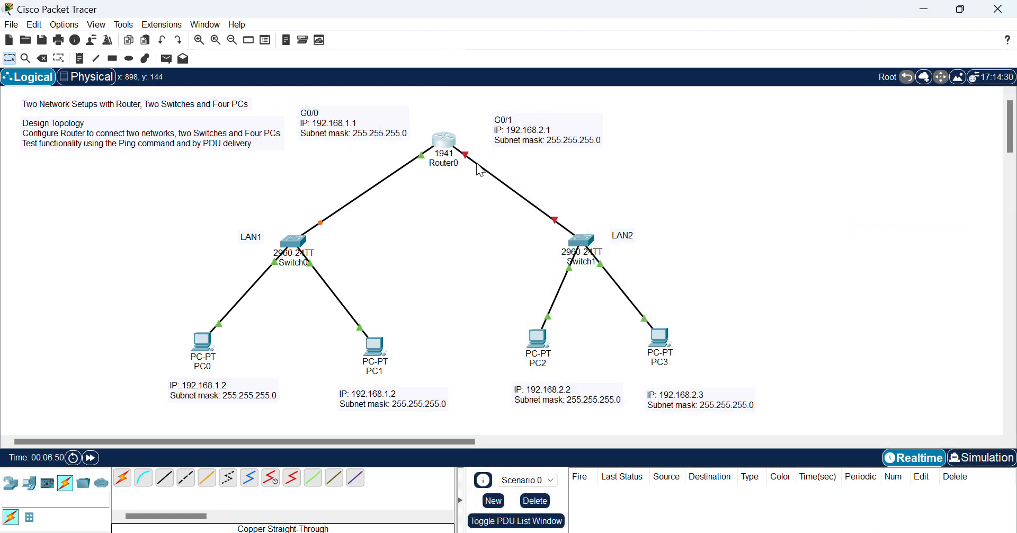
# Step: Open Router0's GigabitEthernet0/1 interface settings and turn its port on
pyautogui.moveTo(467, 162)
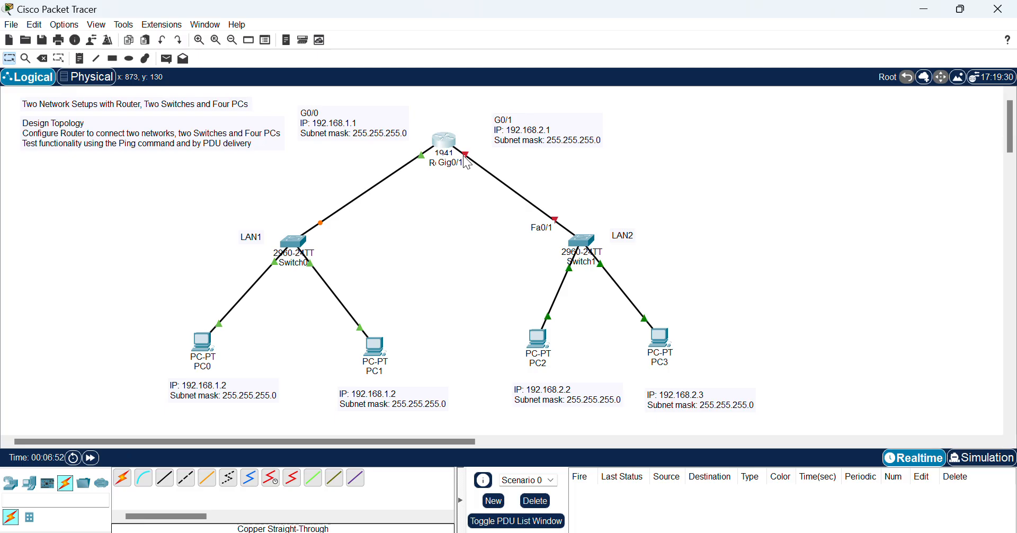
pyautogui.click(446, 150)
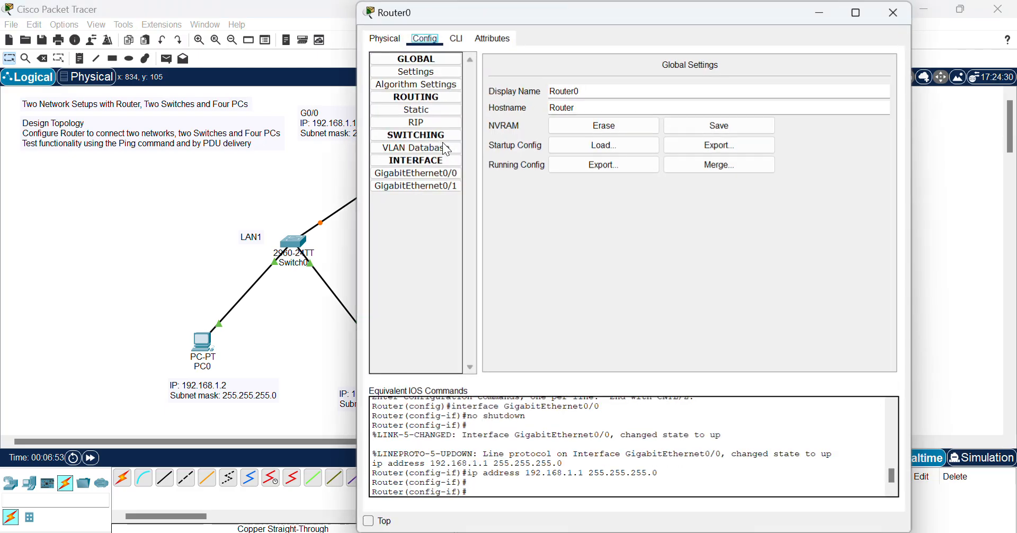
pyautogui.click(439, 187)
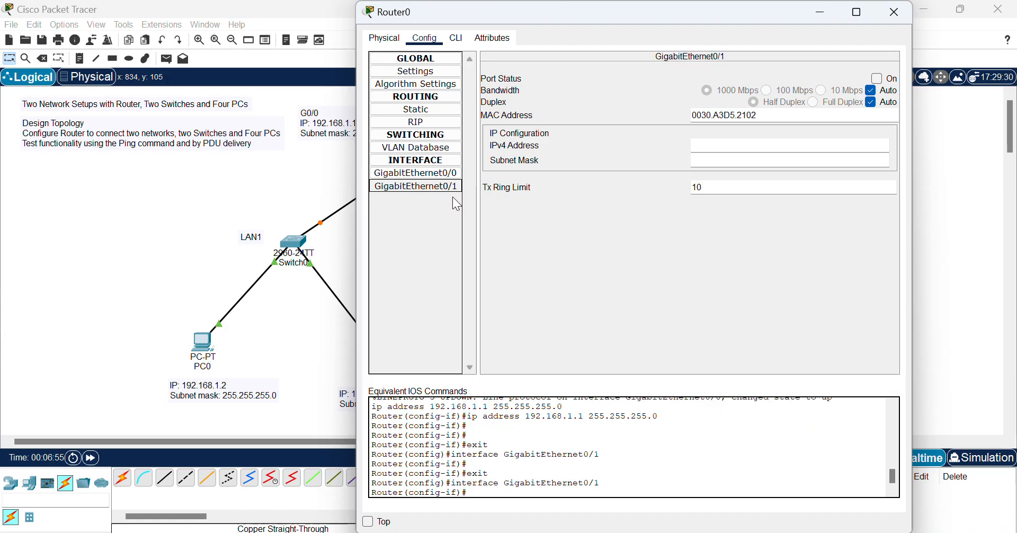
pyautogui.click(876, 79)
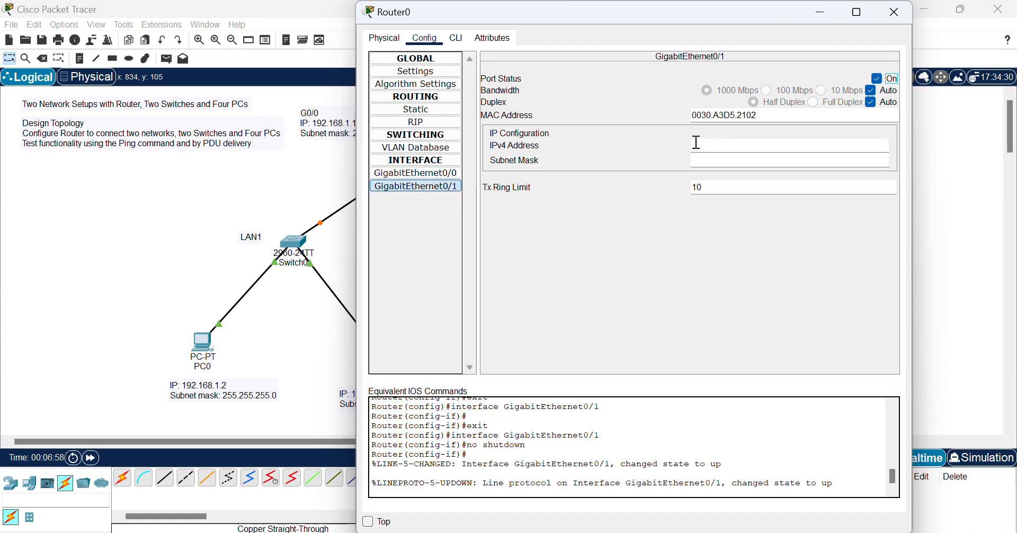
# Step: Set GigabitEthernet0/1 to IPv4 address 192.168.2.1 with subnet mask 255.255.255.0, copy that address and close Router0's configuration
pyautogui.write('192.168.1.1')
pyautogui.click(728, 147)
pyautogui.press('BackSpace')
pyautogui.write('2')
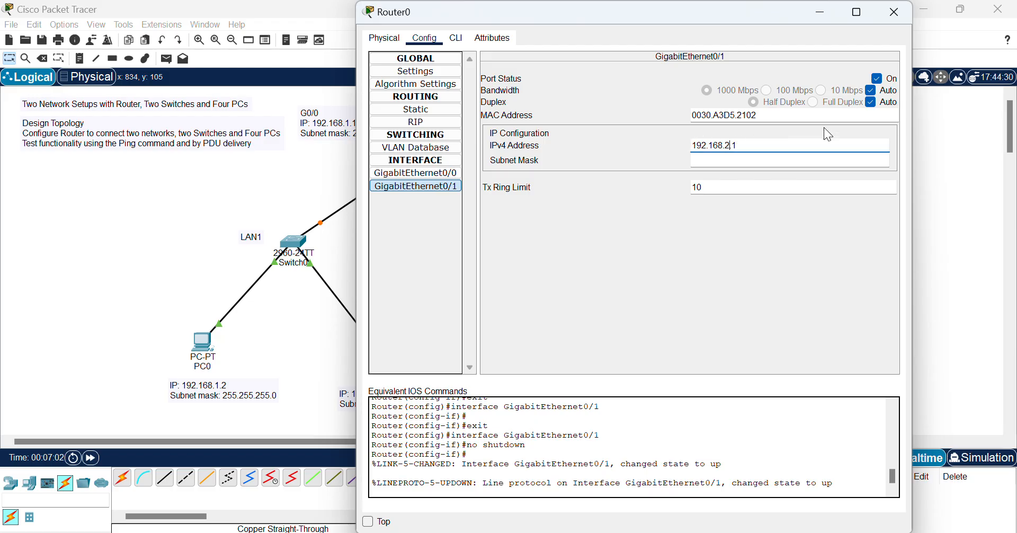
pyautogui.moveTo(765, 144); pyautogui.dragTo(672, 145)
pyautogui.hotkey('ctrl', 'c')
pyautogui.click(770, 143)
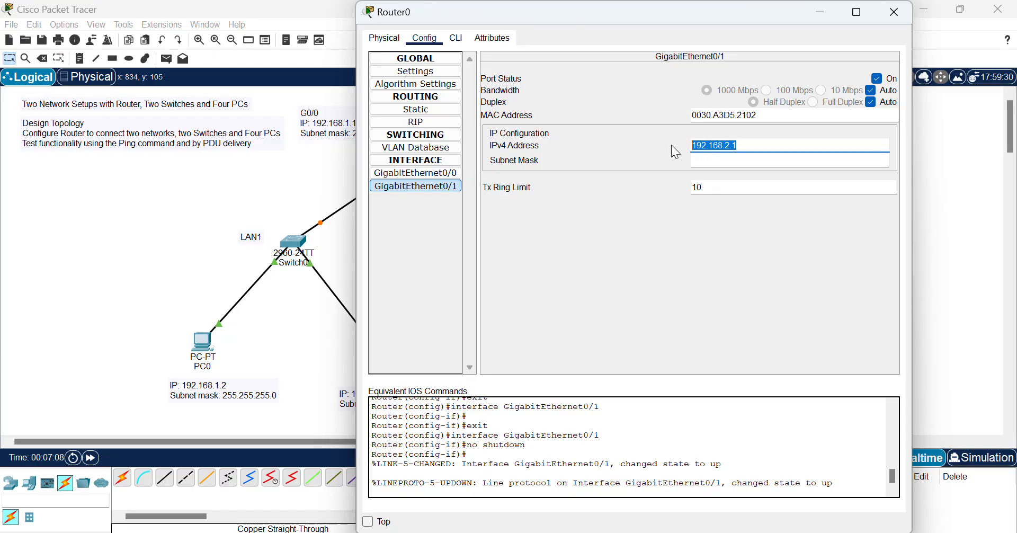
pyautogui.click(735, 161)
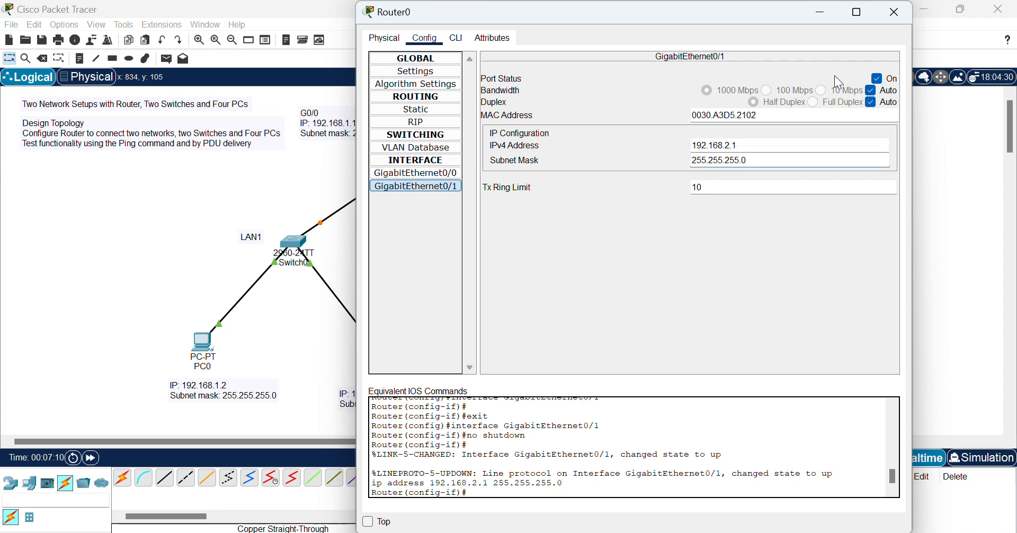
pyautogui.click(893, 12)
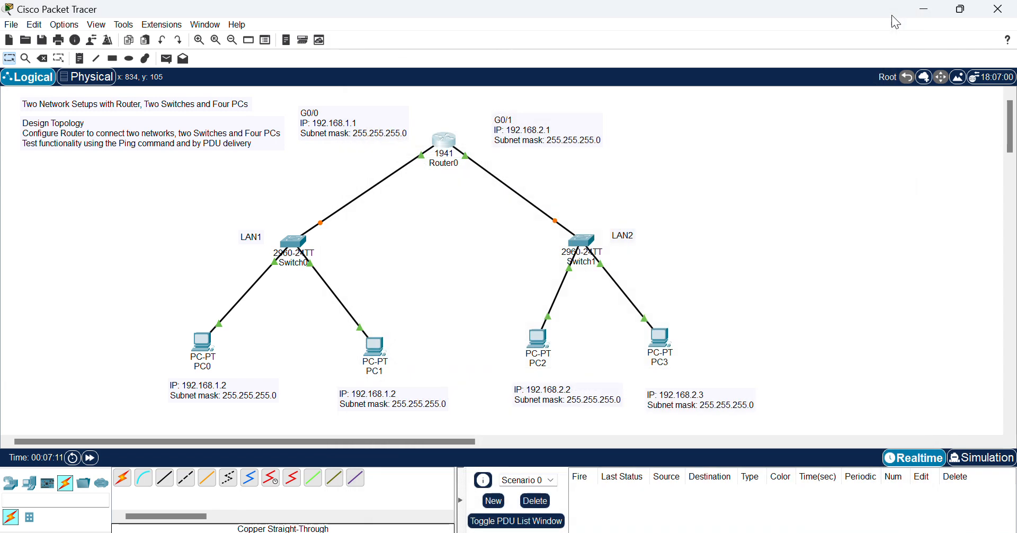
# Step: Configure PC2 with IPv4 address 192.168.2.2, subnet mask 255.255.255.0 and default gateway 192.168.2.1, and close its window
pyautogui.click(541, 340)
pyautogui.click(459, 137)
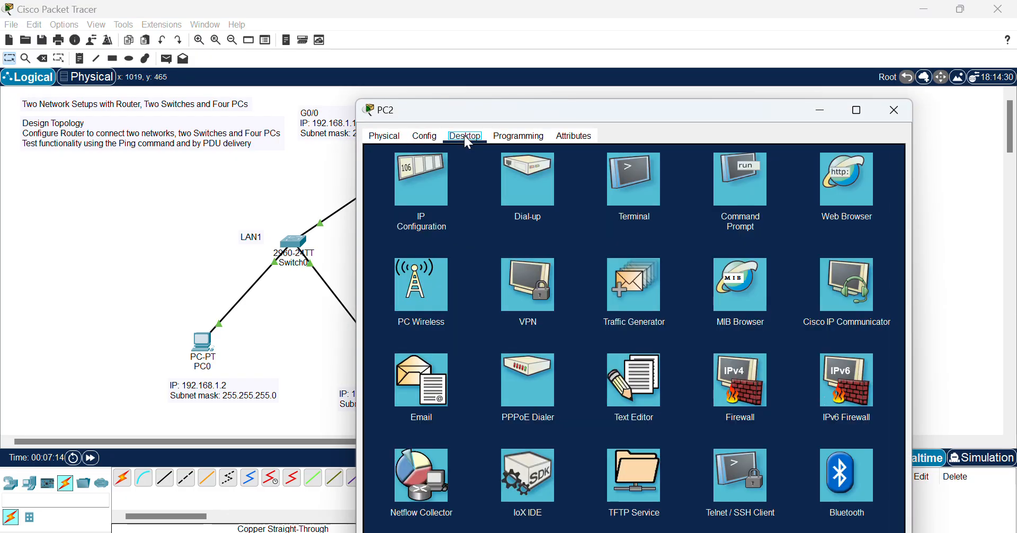
pyautogui.click(420, 185)
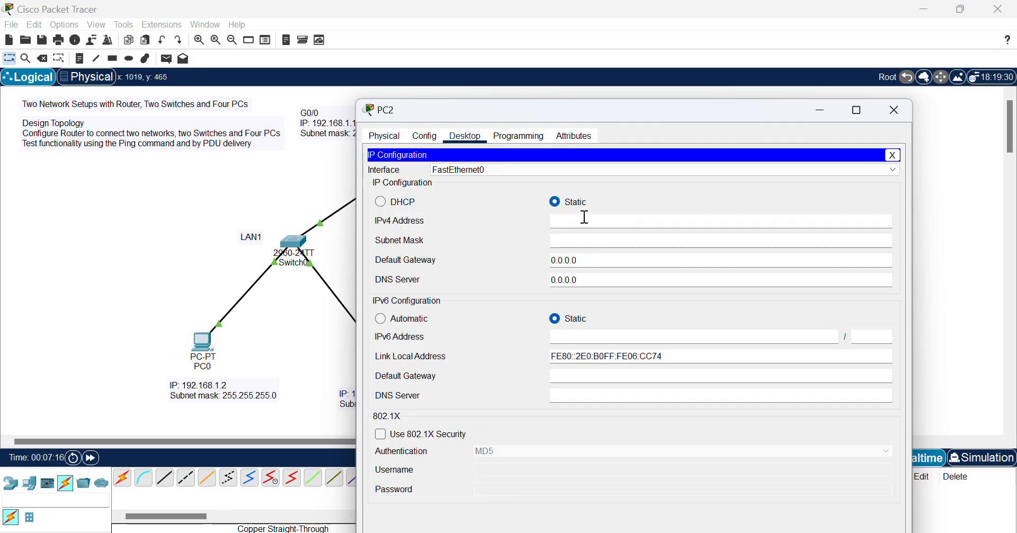
pyautogui.click(577, 221)
pyautogui.write('192.168.2.')
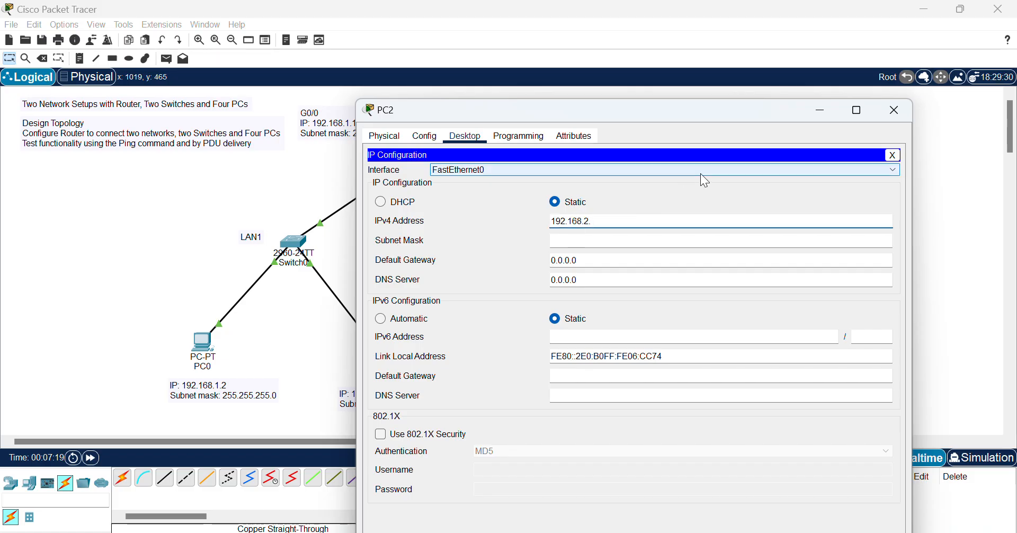
pyautogui.write('12')
pyautogui.click(621, 239)
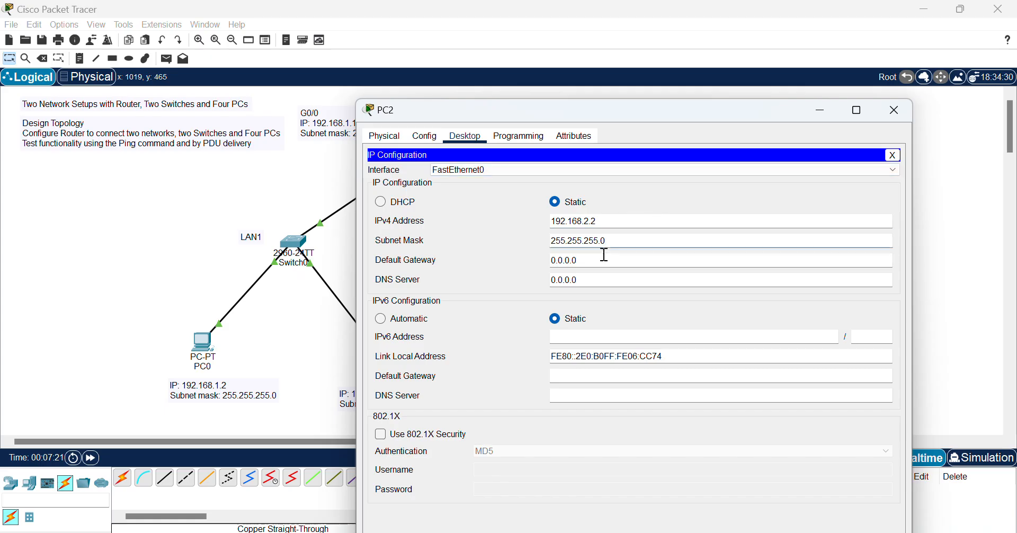
pyautogui.press('Tab')
pyautogui.write('192.168.2.1')
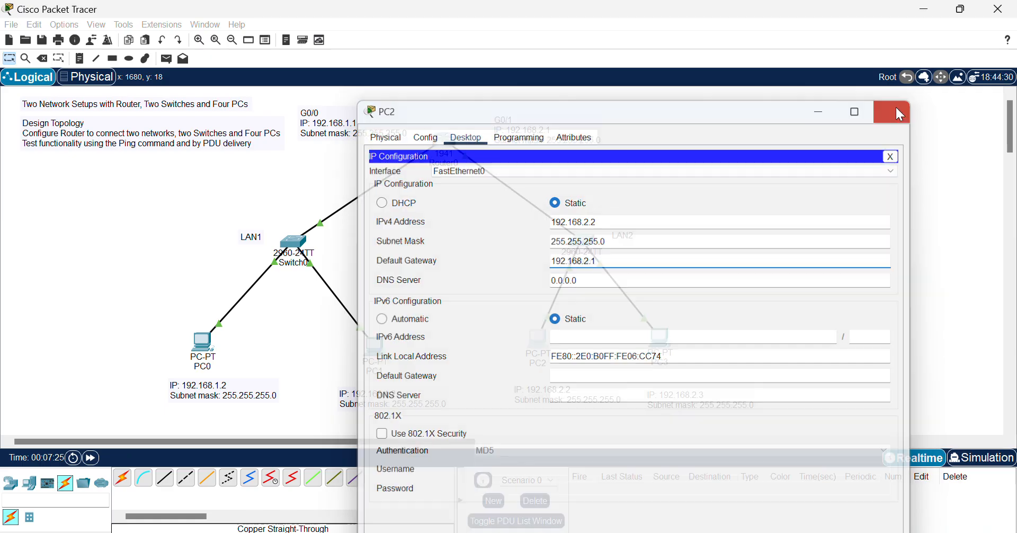
pyautogui.click(896, 109)
# Step: Configure PC3 with IPv4 address 192.168.2.3, subnet mask 255.255.255.0 and default gateway 192.168.2.1, and close its window
pyautogui.click(660, 346)
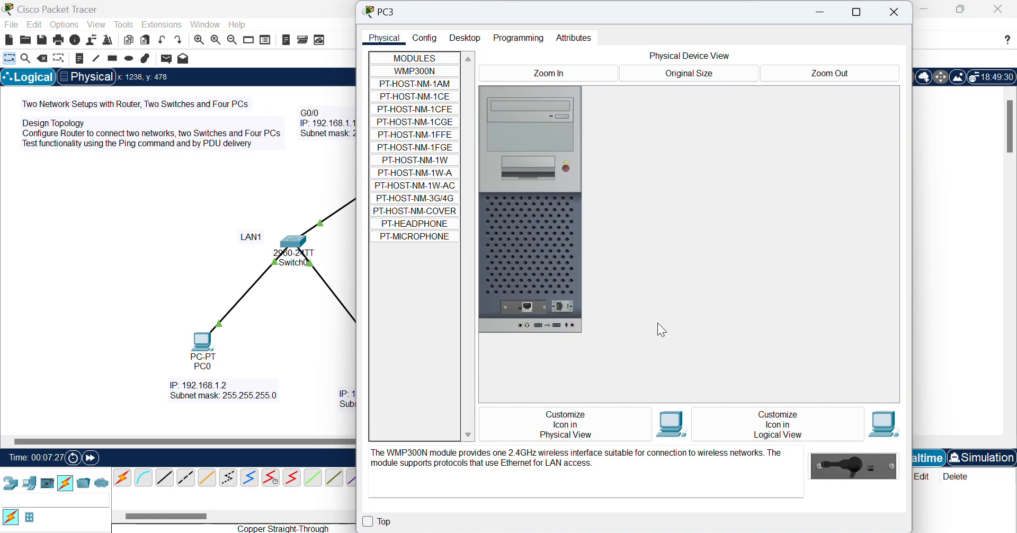
pyautogui.moveTo(721, 20); pyautogui.dragTo(730, 118)
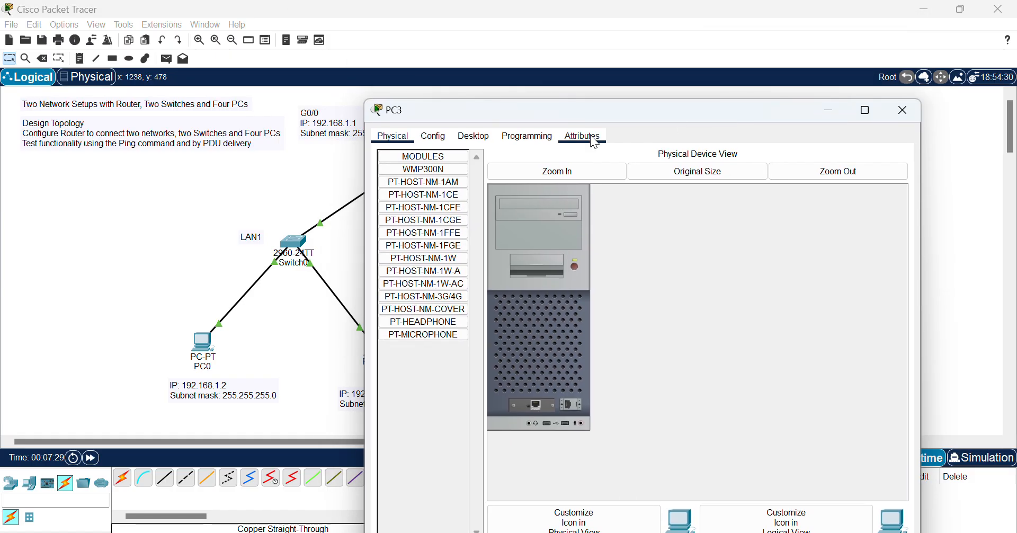
pyautogui.click(475, 136)
pyautogui.click(406, 190)
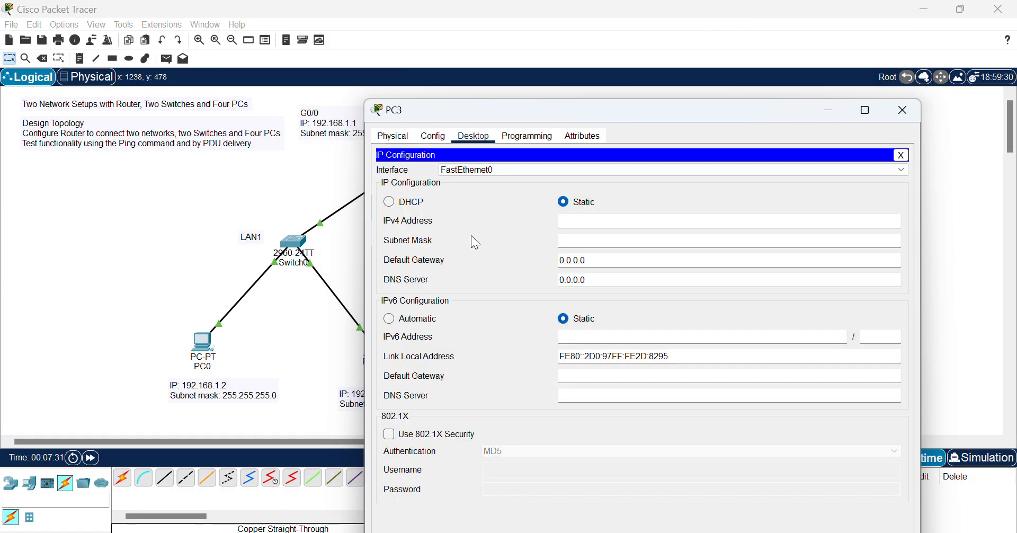
pyautogui.write('192.168.2.1')
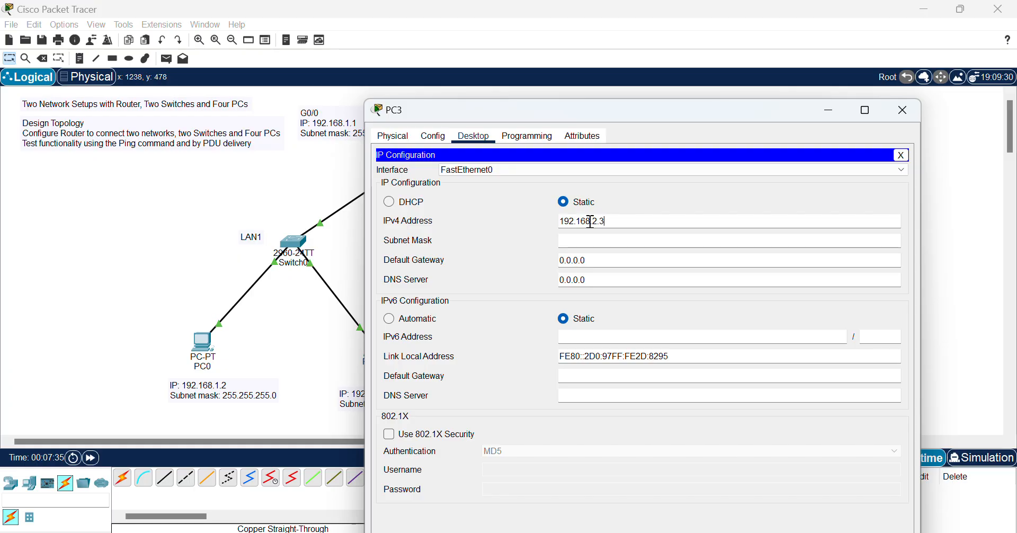
pyautogui.click(602, 239)
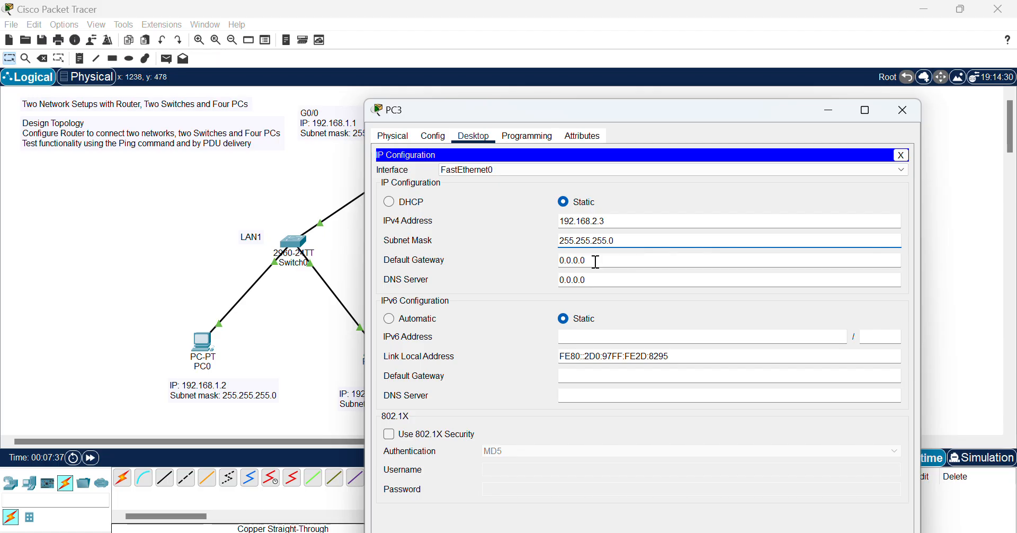
pyautogui.click(595, 260)
pyautogui.hotkey('ctrl', 'v')
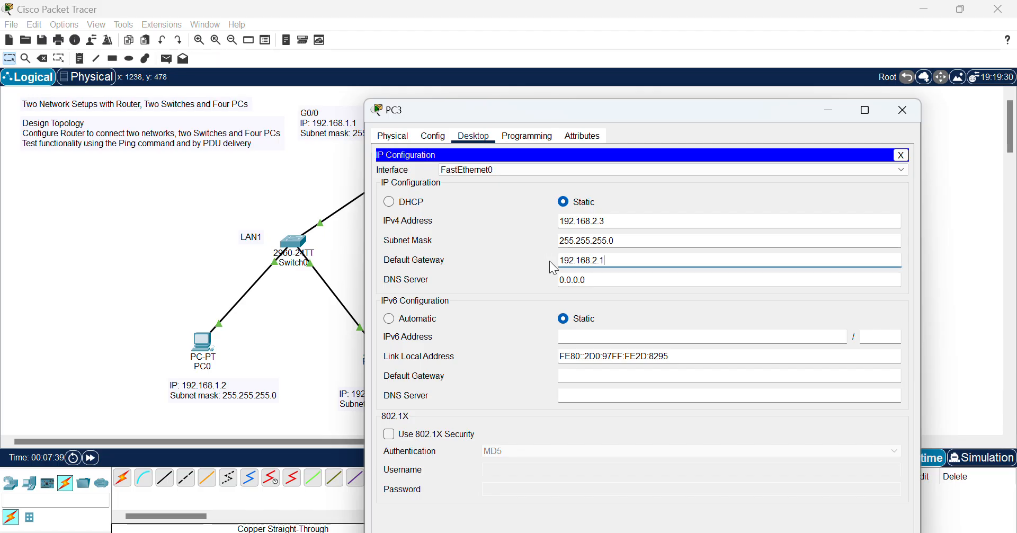
pyautogui.click(898, 111)
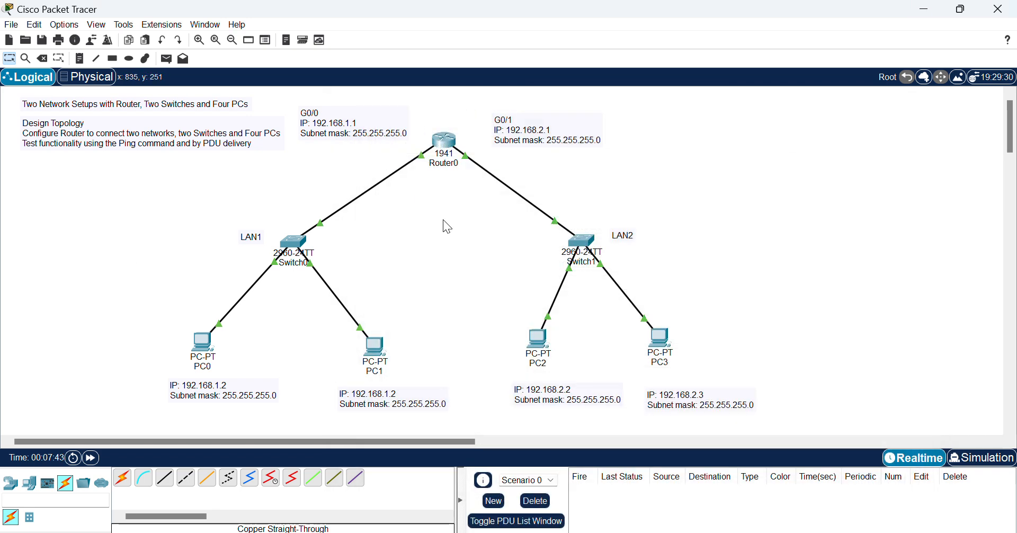
# Step: Open PC0's Command Prompt and ping PC1 at 192.168.1.3
pyautogui.click(202, 341)
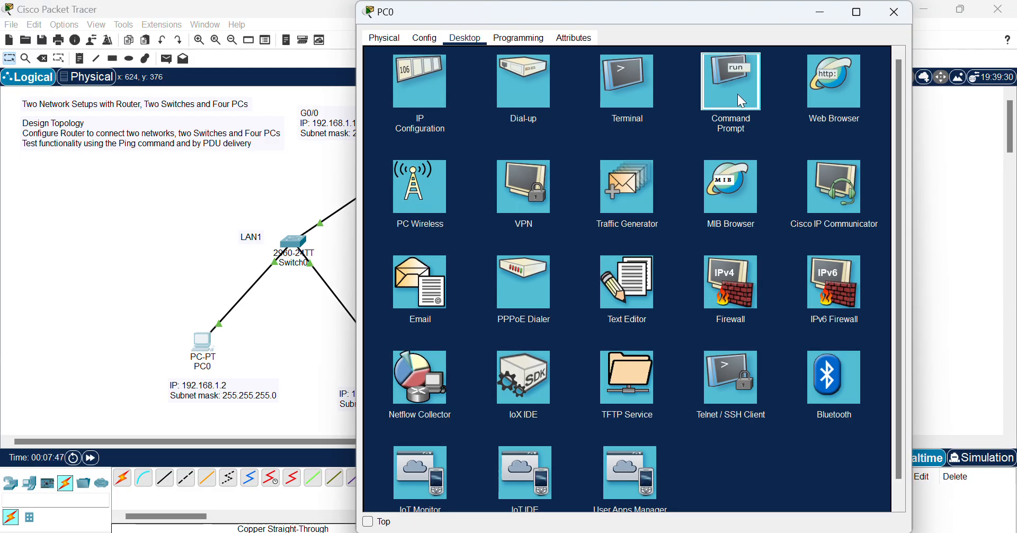
pyautogui.click(737, 93)
pyautogui.press('Return')
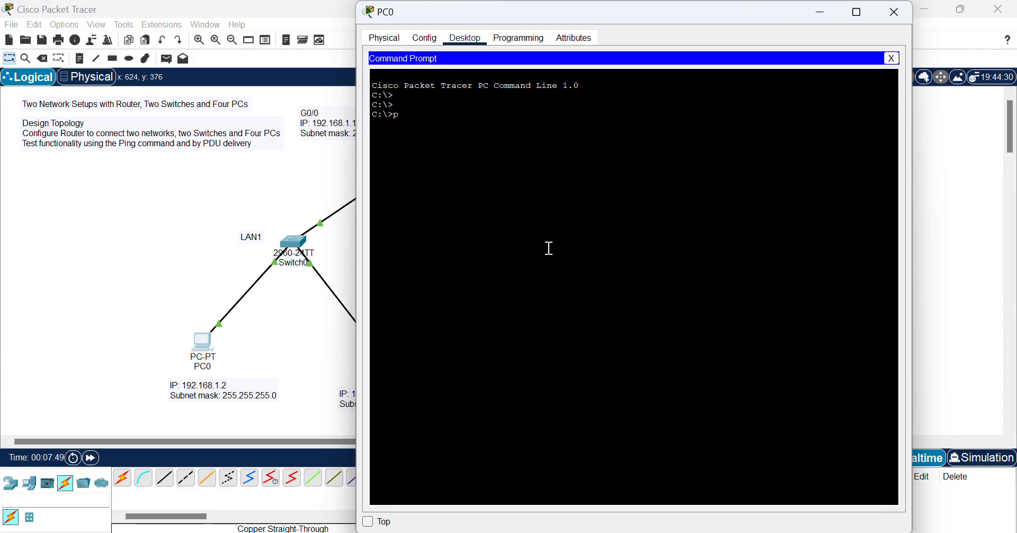
pyautogui.write('ping 192')
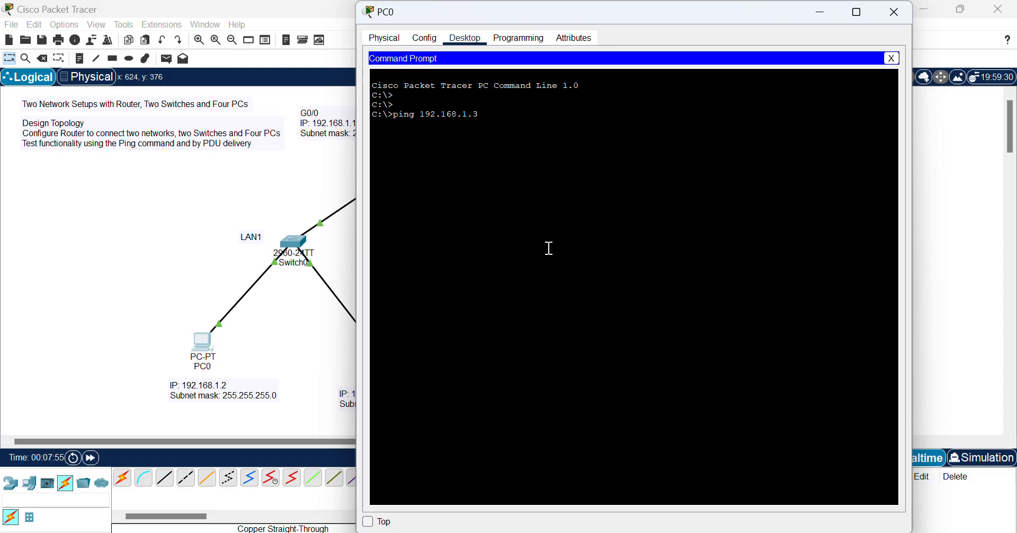
pyautogui.write('.168.1.3')
pyautogui.press('Return')
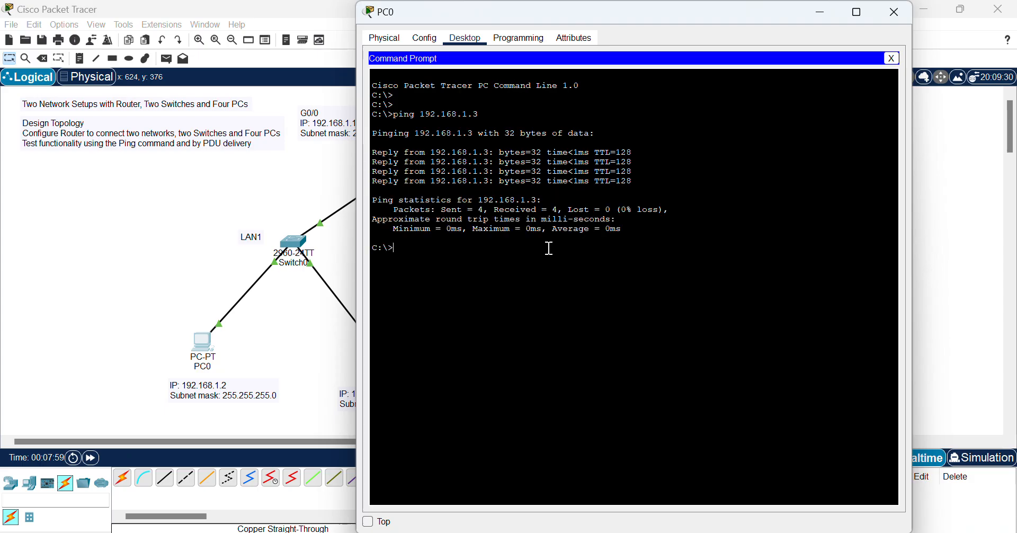
# Step: Ping the router's gateway 192.168.1.1 from PC0 and highlight the packet statistics of both pings
pyautogui.press('Up')
pyautogui.press('BackSpace')
pyautogui.write('192.168.1.1')
pyautogui.press('Return')
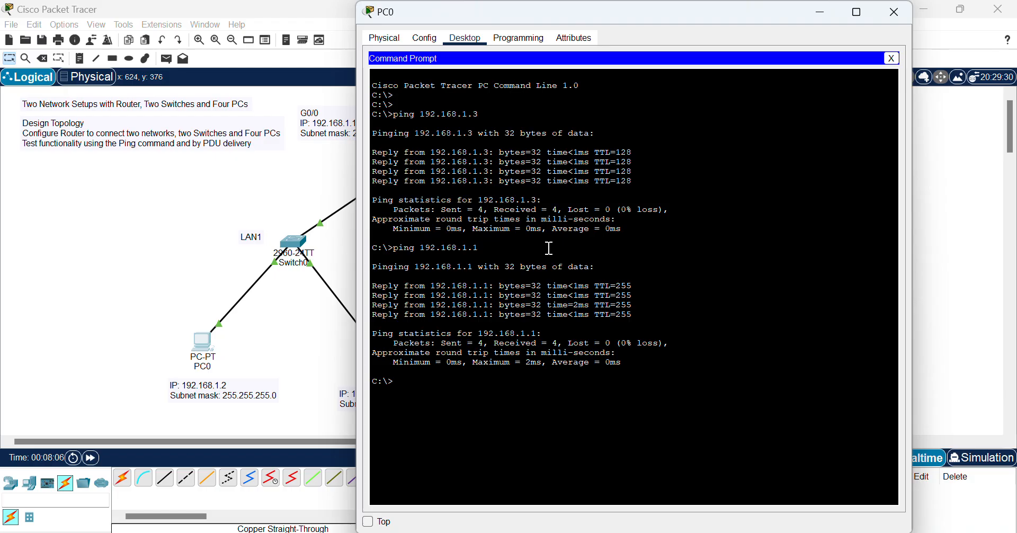
pyautogui.moveTo(670, 210); pyautogui.dragTo(405, 208)
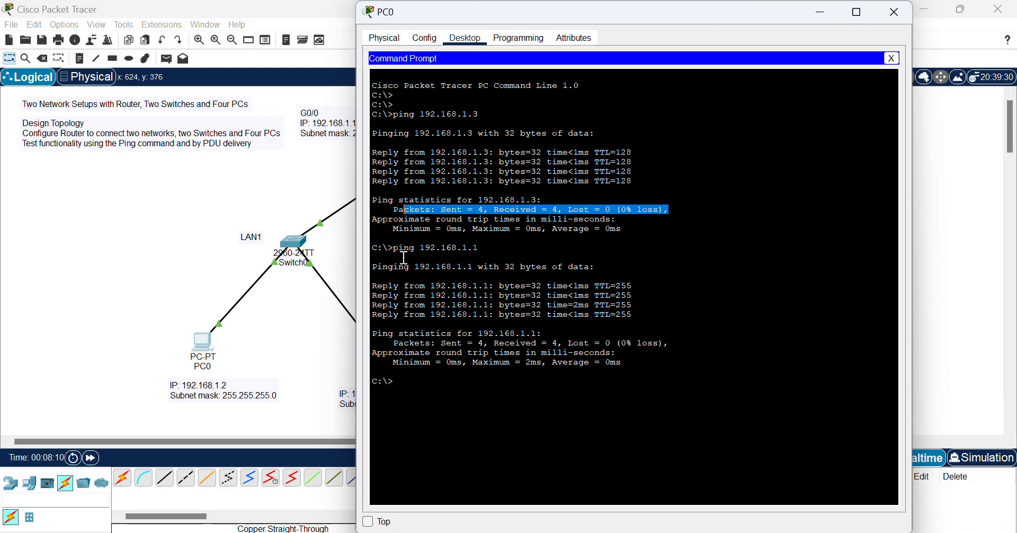
pyautogui.moveTo(395, 343); pyautogui.dragTo(676, 344)
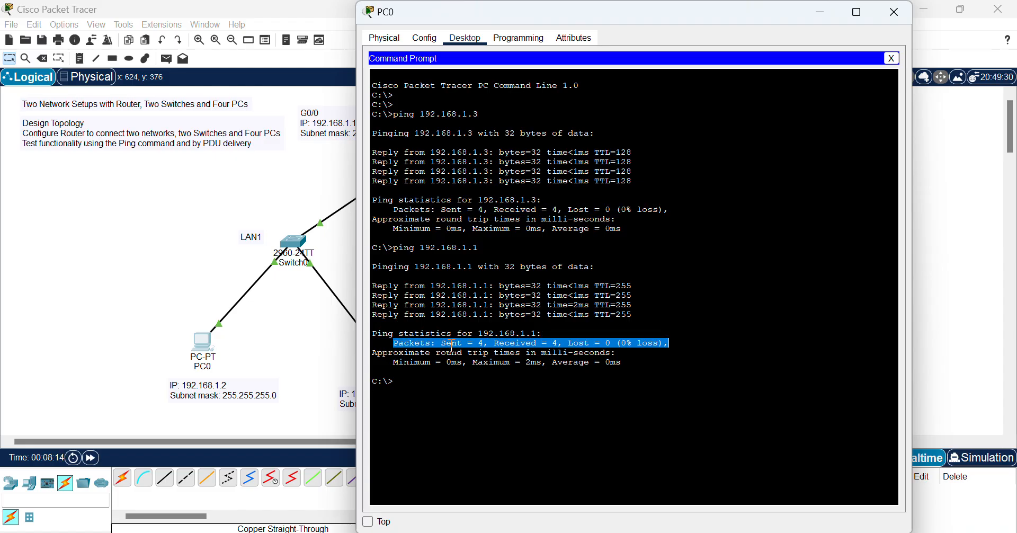
# Step: Ping PC3 at 192.168.2.3 twice from PC0, highlight the second ping's packet statistics and close PC0's window
pyautogui.click(419, 378)
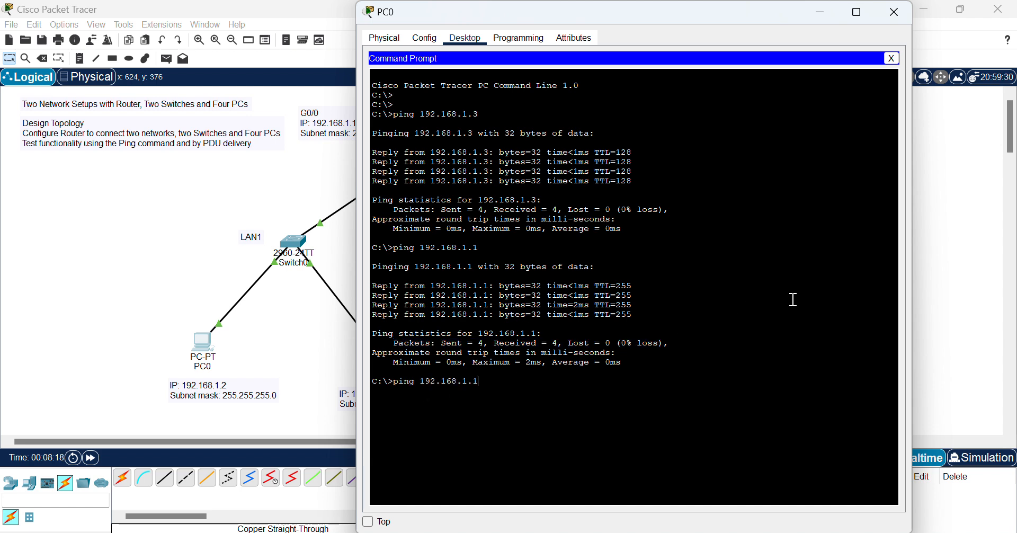
pyautogui.press('BackSpace')
pyautogui.press('BackSpace')
pyautogui.write('2.')
pyautogui.press('Return')
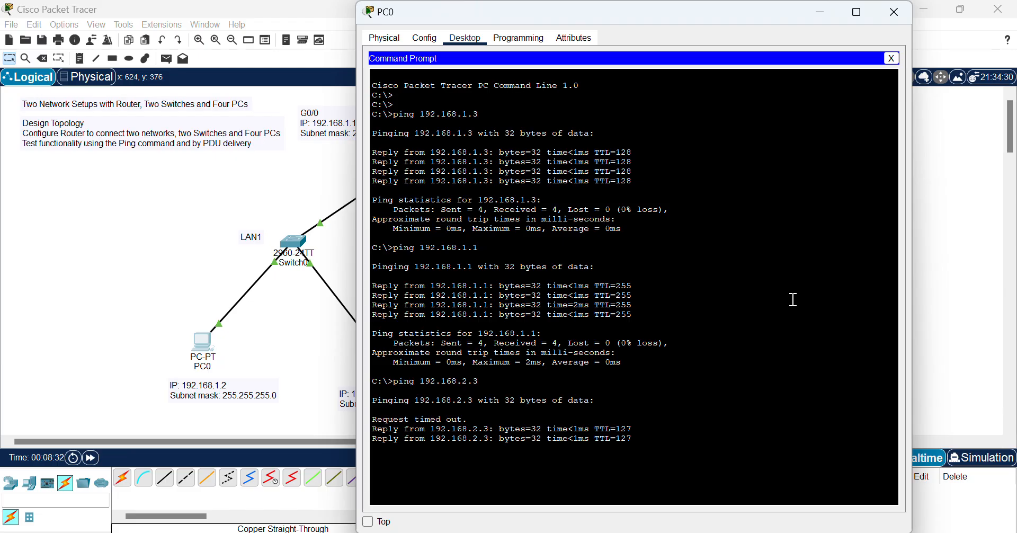
pyautogui.press('Up')
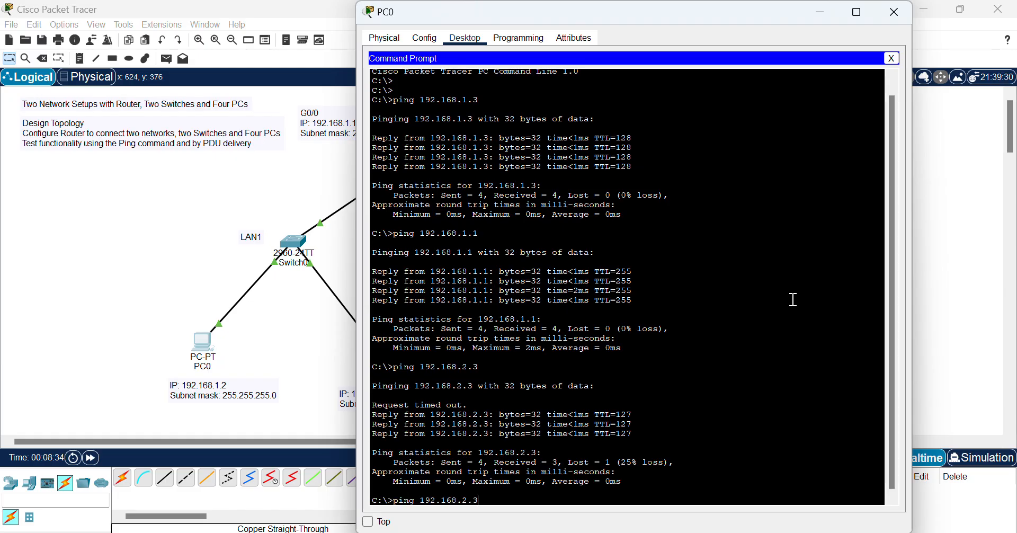
pyautogui.press('Return')
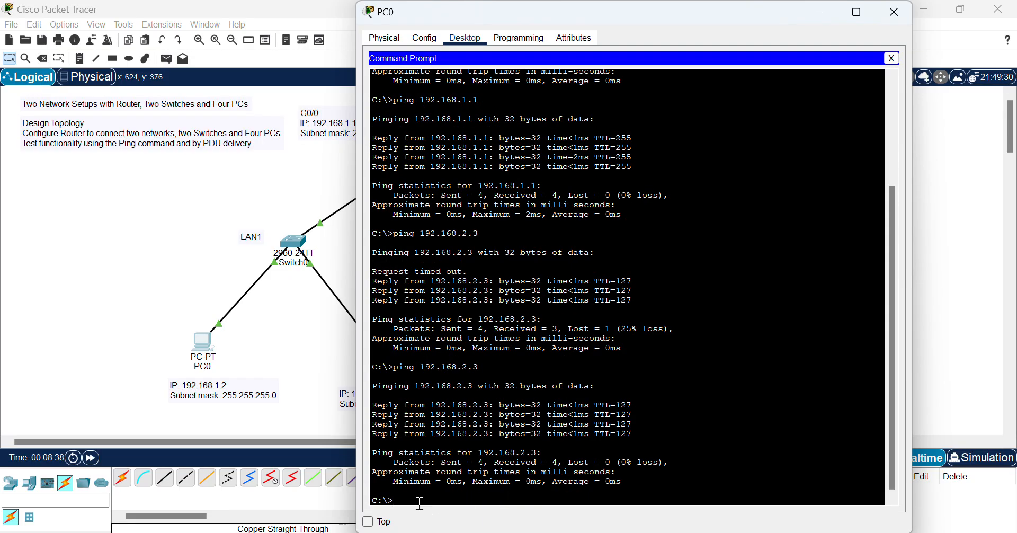
pyautogui.moveTo(395, 463); pyautogui.dragTo(665, 462)
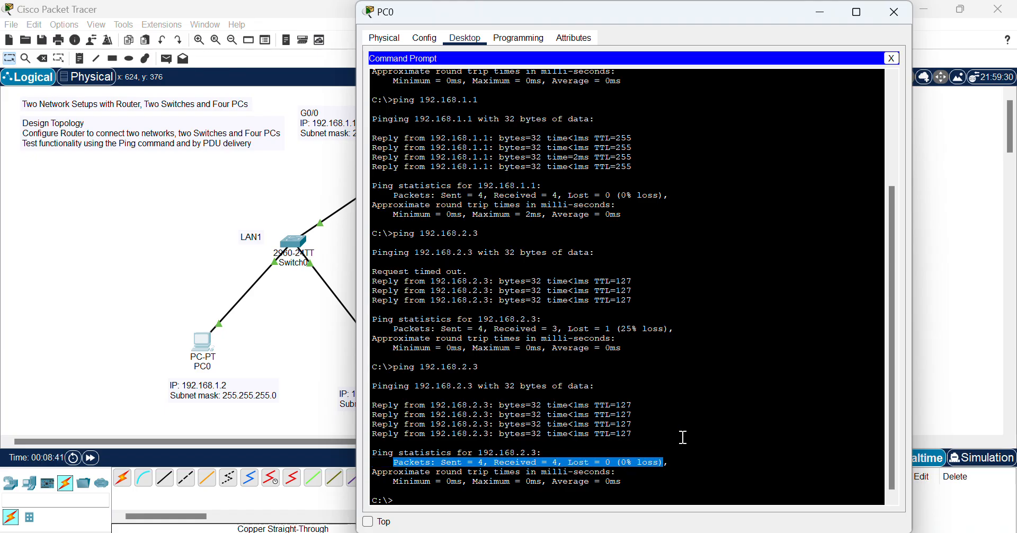
pyautogui.click(901, 3)
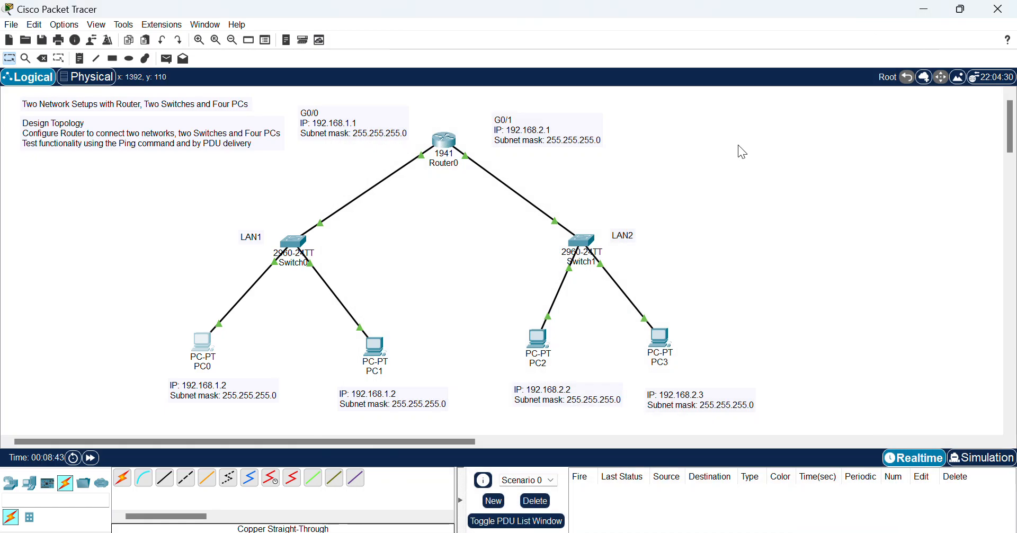
# Step: Switch to Simulation mode, add a simple PDU from PC0 to PC2 and play the simulation
pyautogui.click(982, 457)
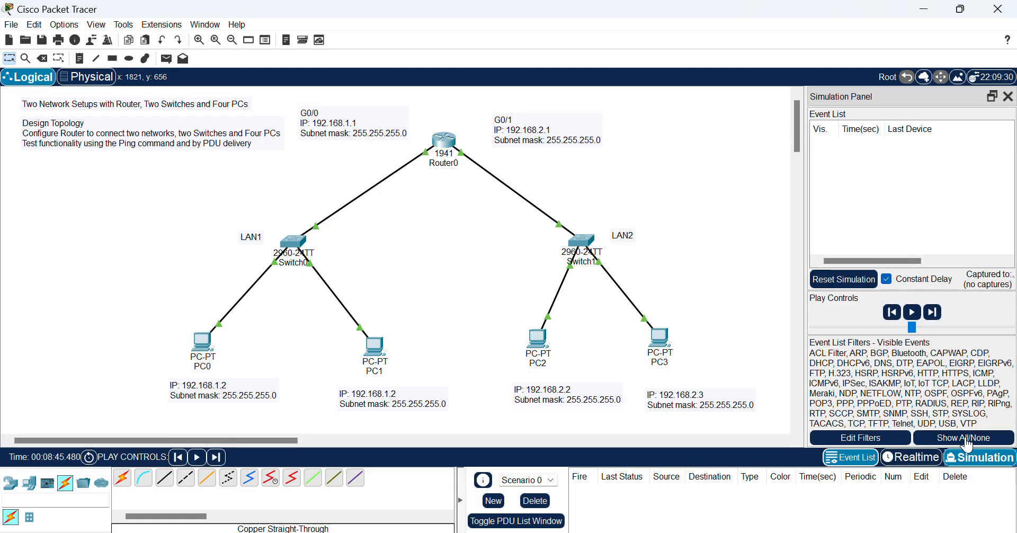
pyautogui.click(166, 59)
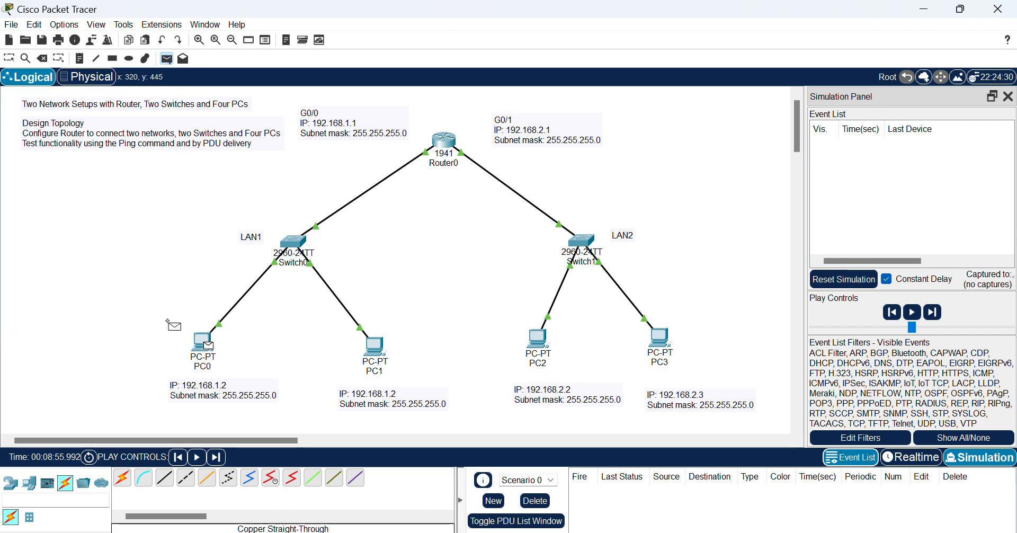
pyautogui.click(538, 340)
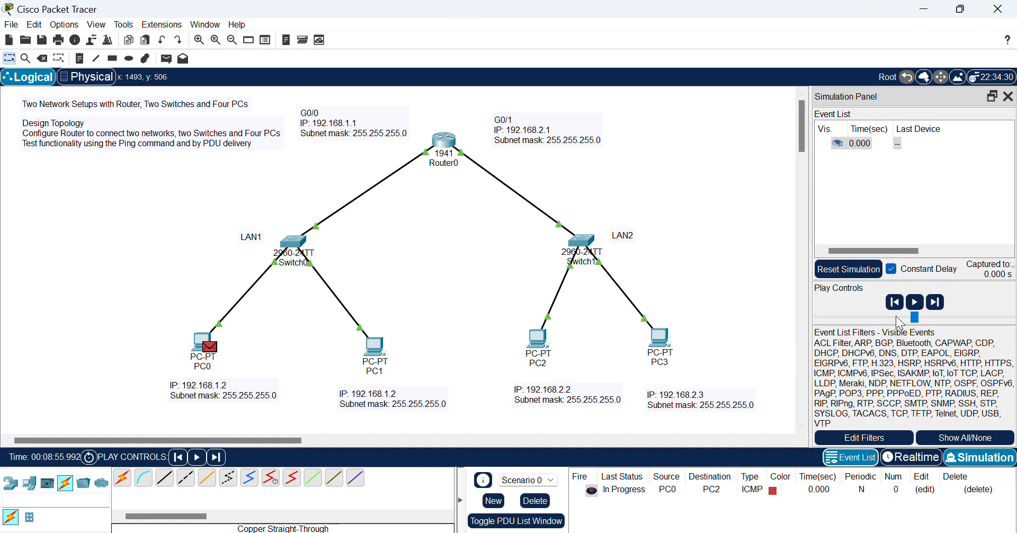
pyautogui.click(915, 302)
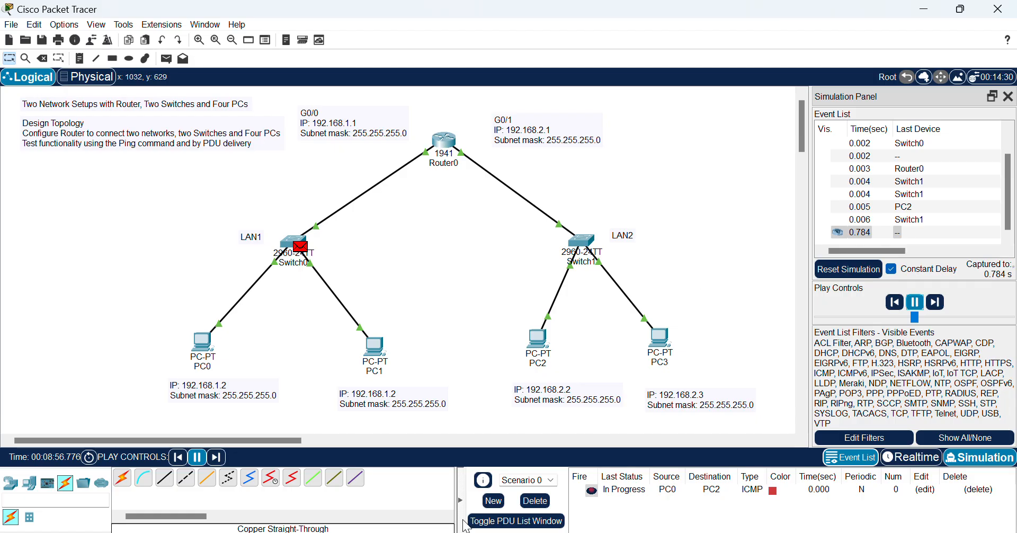
# Step: Delete the PDU scenario, add a new simple PDU from PC0 to PC2, and play the simulation until delivery before pausing it
pyautogui.click(535, 500)
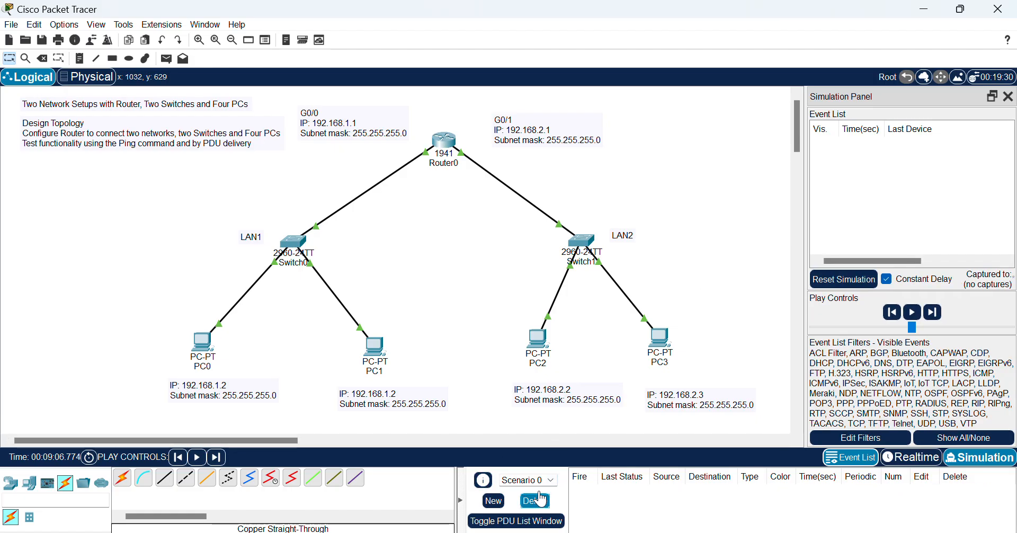
pyautogui.click(166, 58)
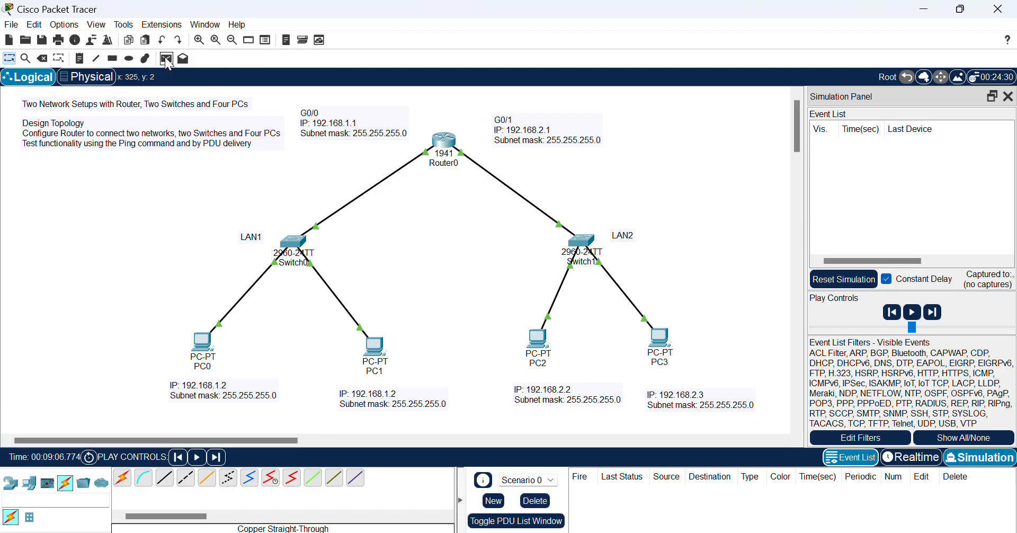
pyautogui.click(202, 343)
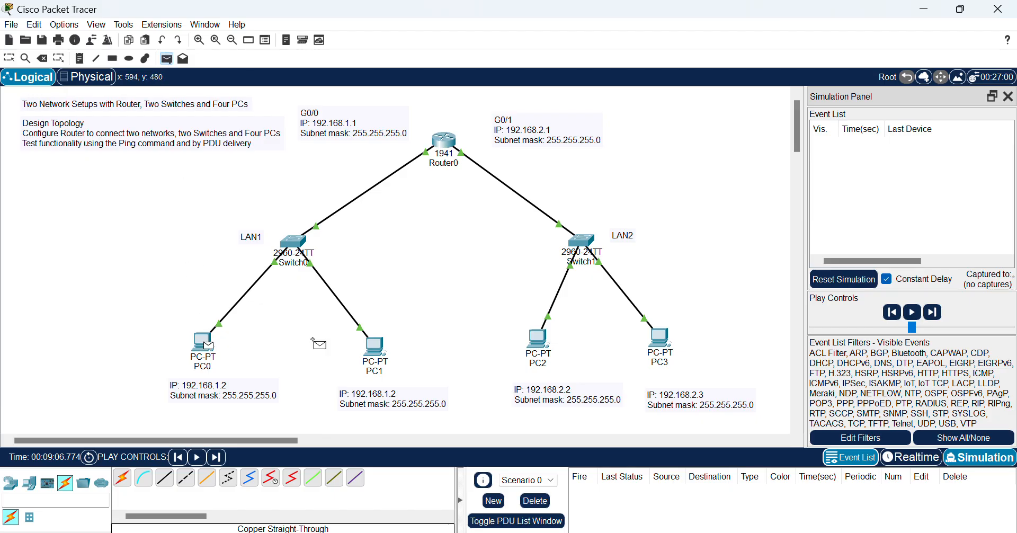
pyautogui.click(537, 339)
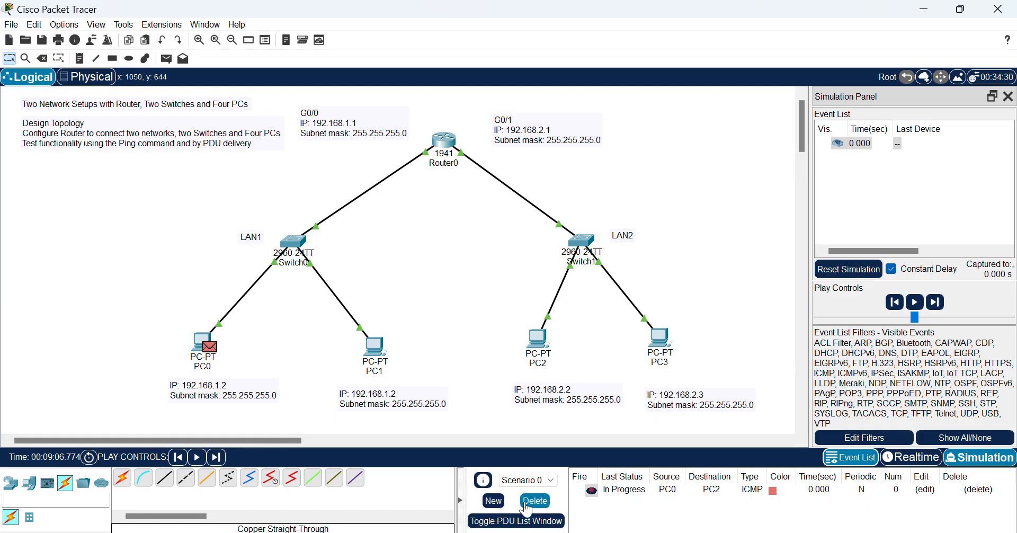
pyautogui.click(914, 302)
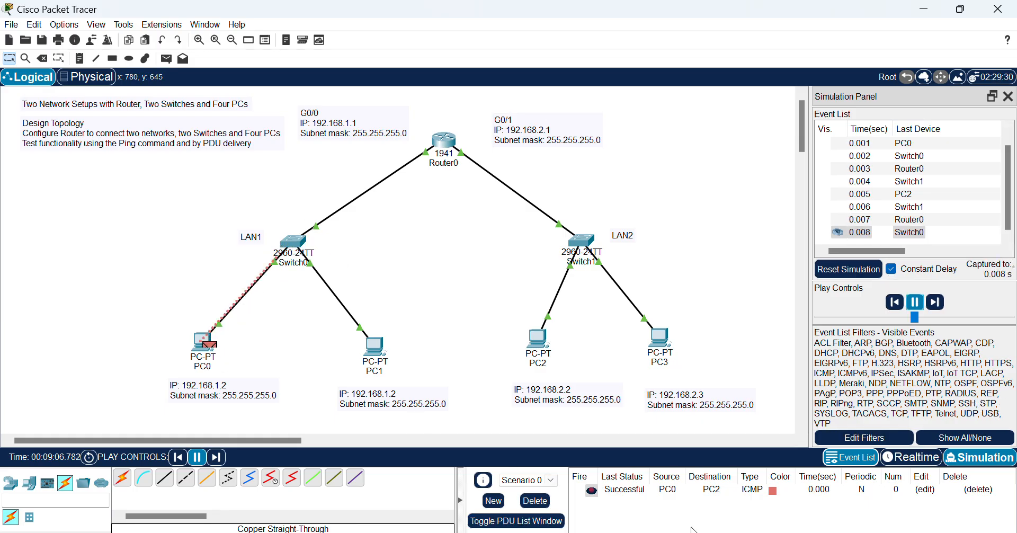
pyautogui.click(915, 301)
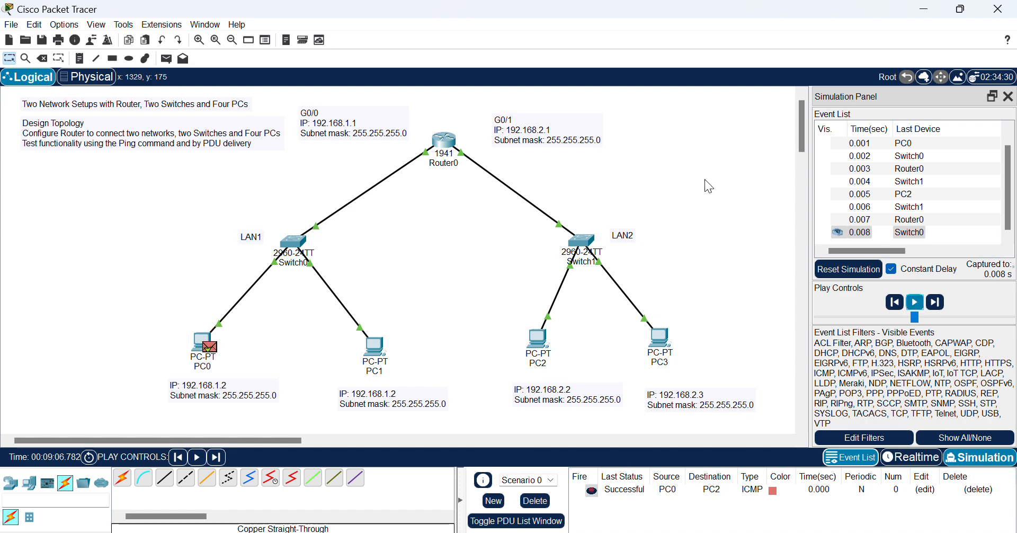